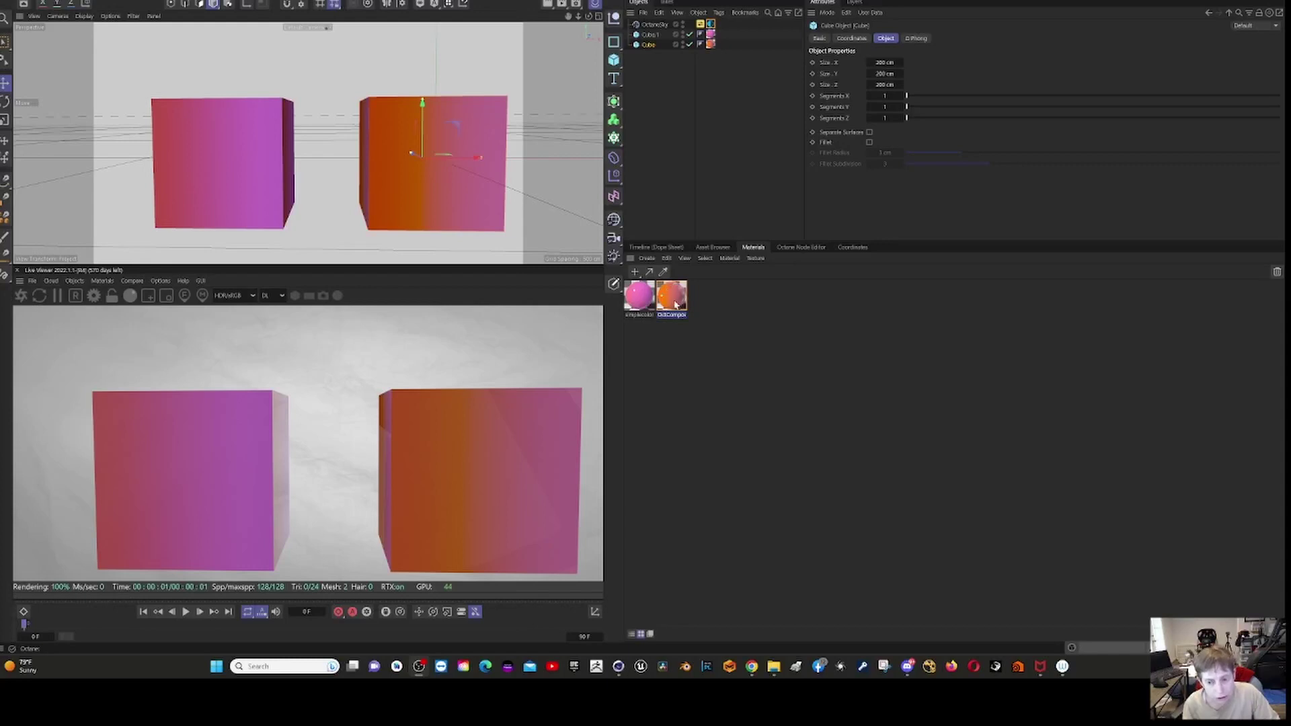
Open the orange OctComposite1.1 material's node graph in the Octane Node Editor and close its material window.
click(675, 304)
double_click(675, 305)
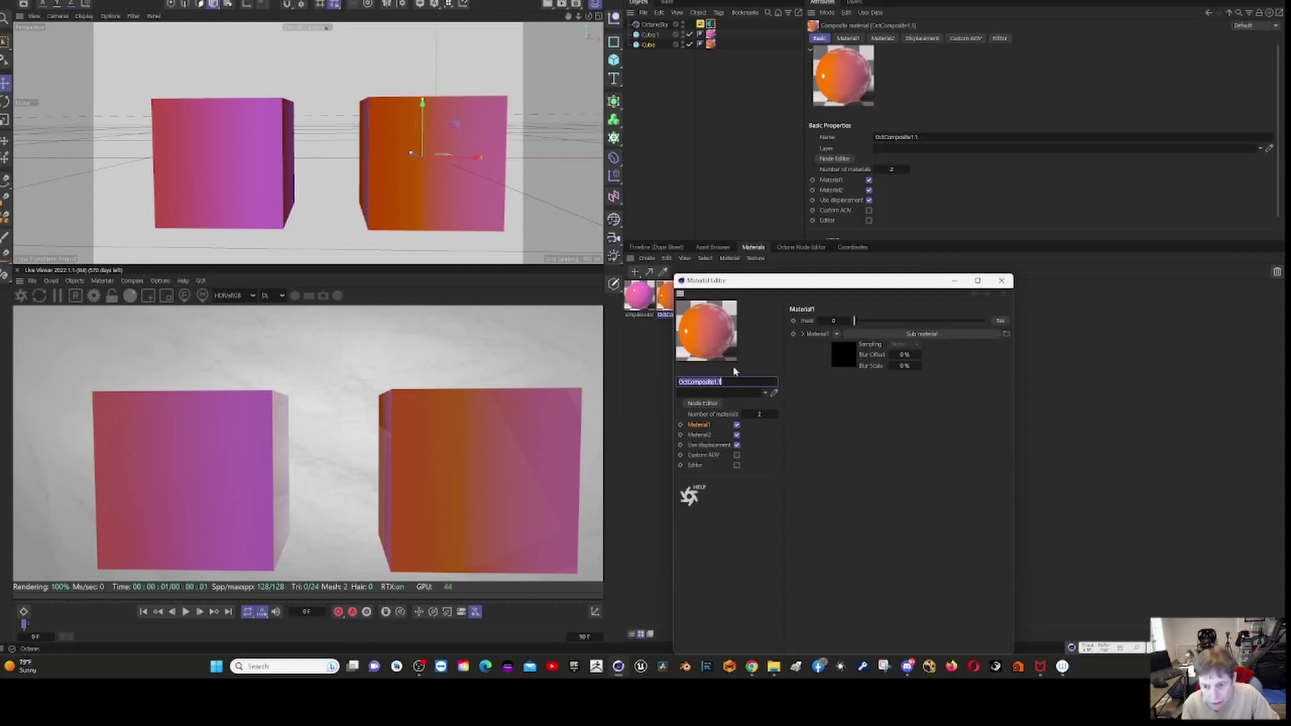
click(703, 403)
drag(952, 280, 507, 276)
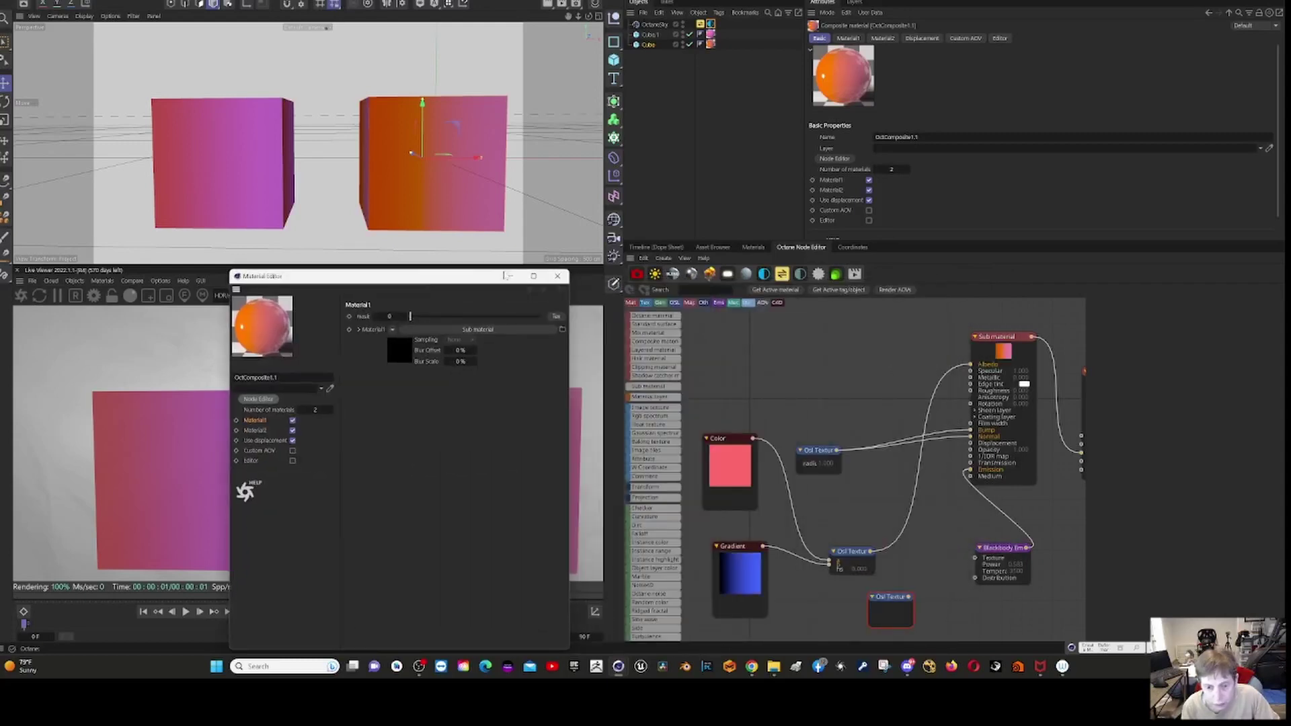
click(556, 277)
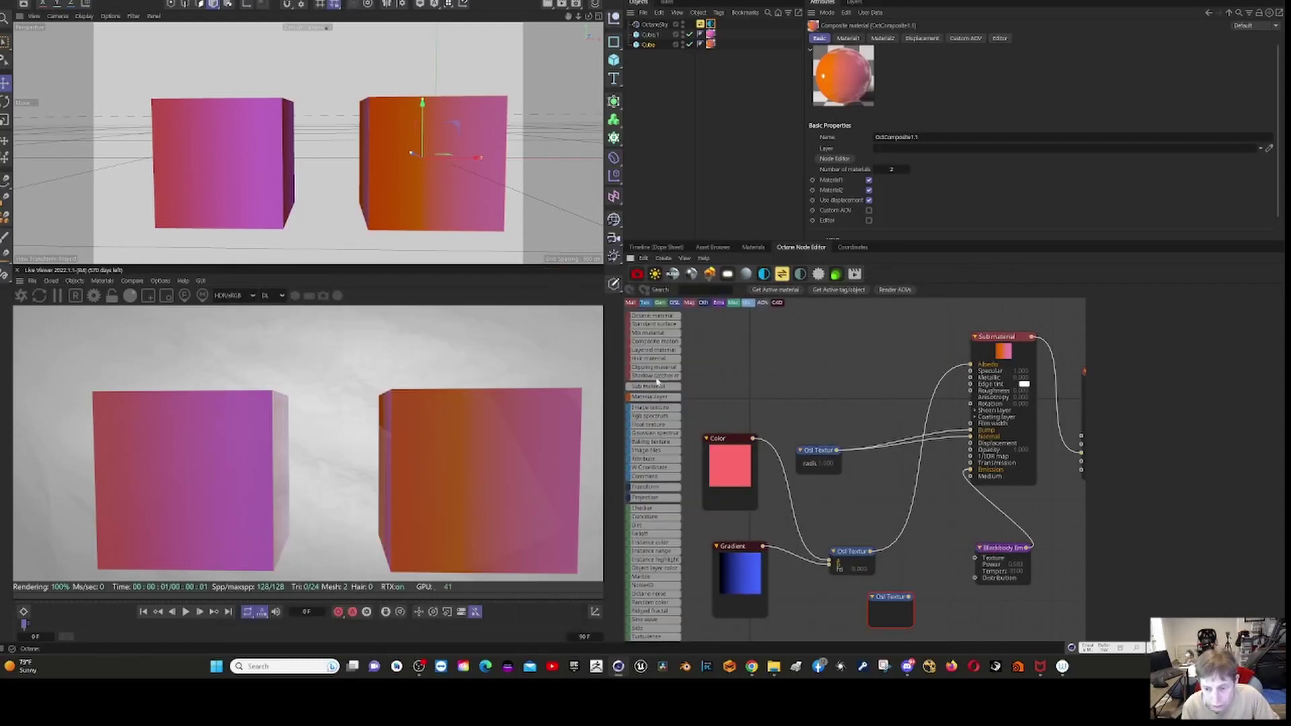
Copy the entire shader script of the OSL texture node that combines the Color and Gradient nodes.
click(851, 552)
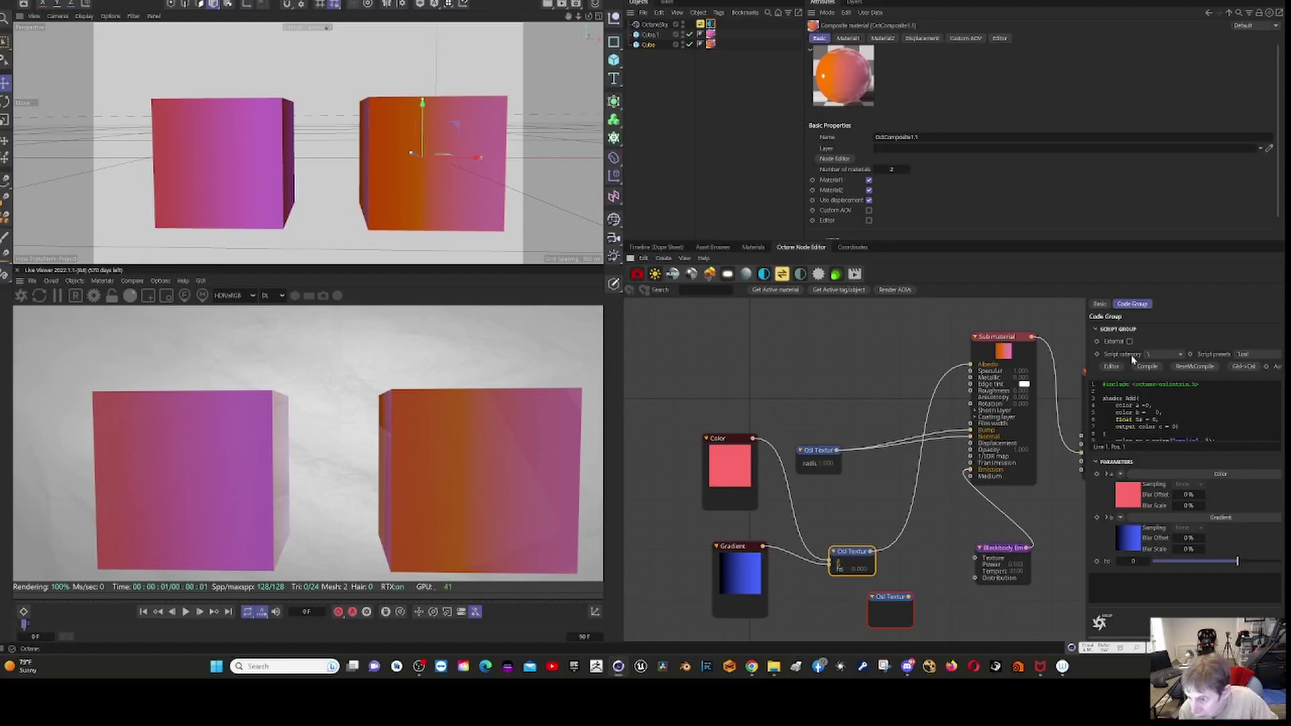
click(1107, 475)
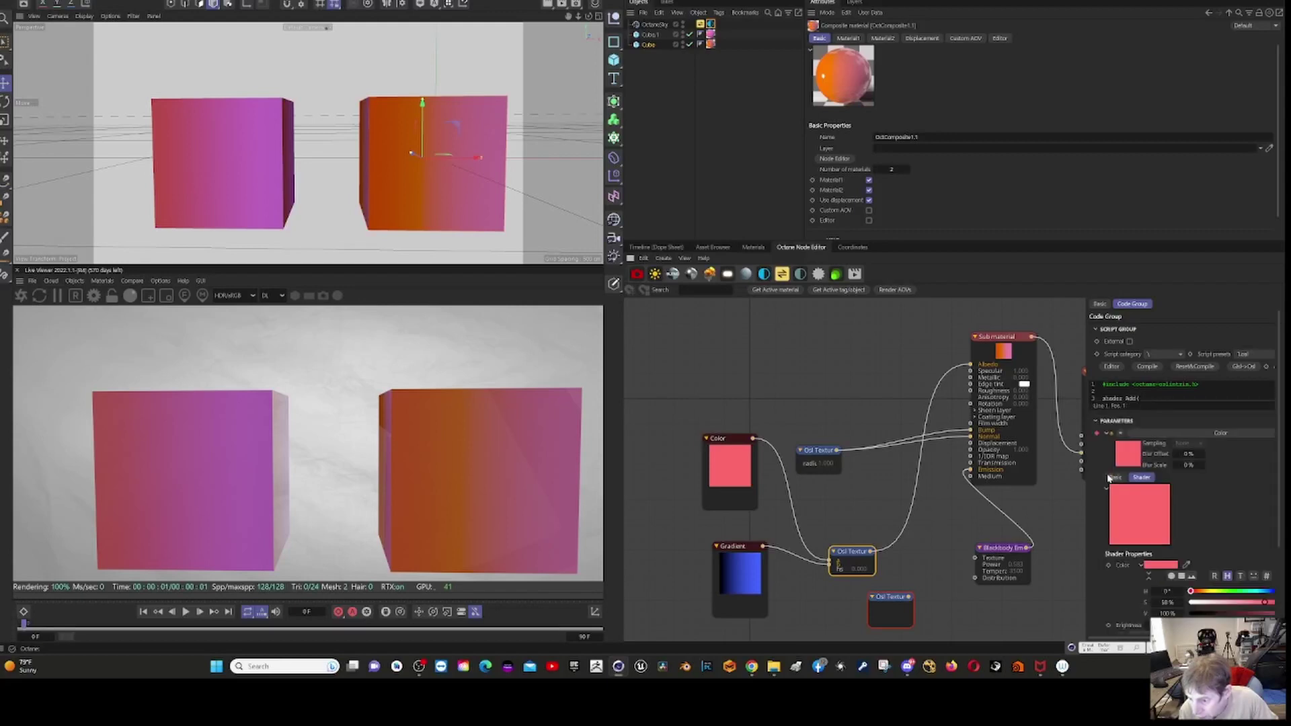
click(1105, 434)
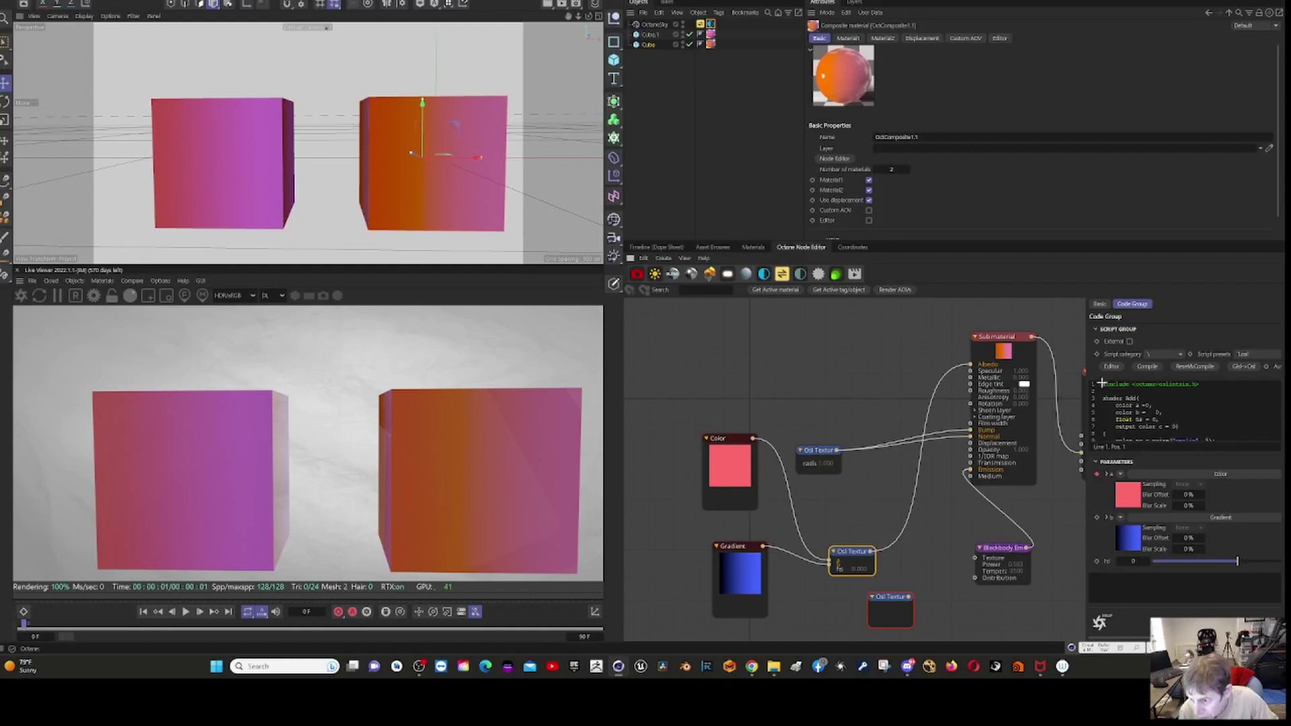
drag(1101, 384, 1130, 473)
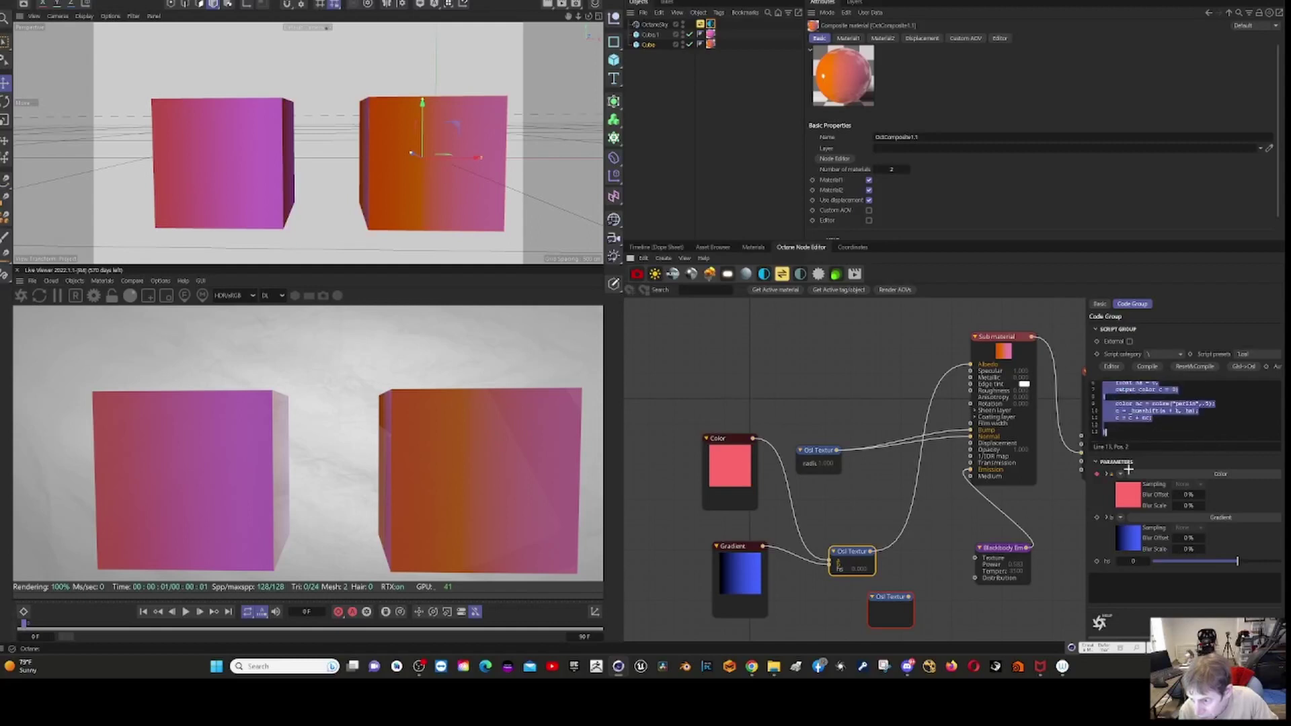
right_click(1149, 402)
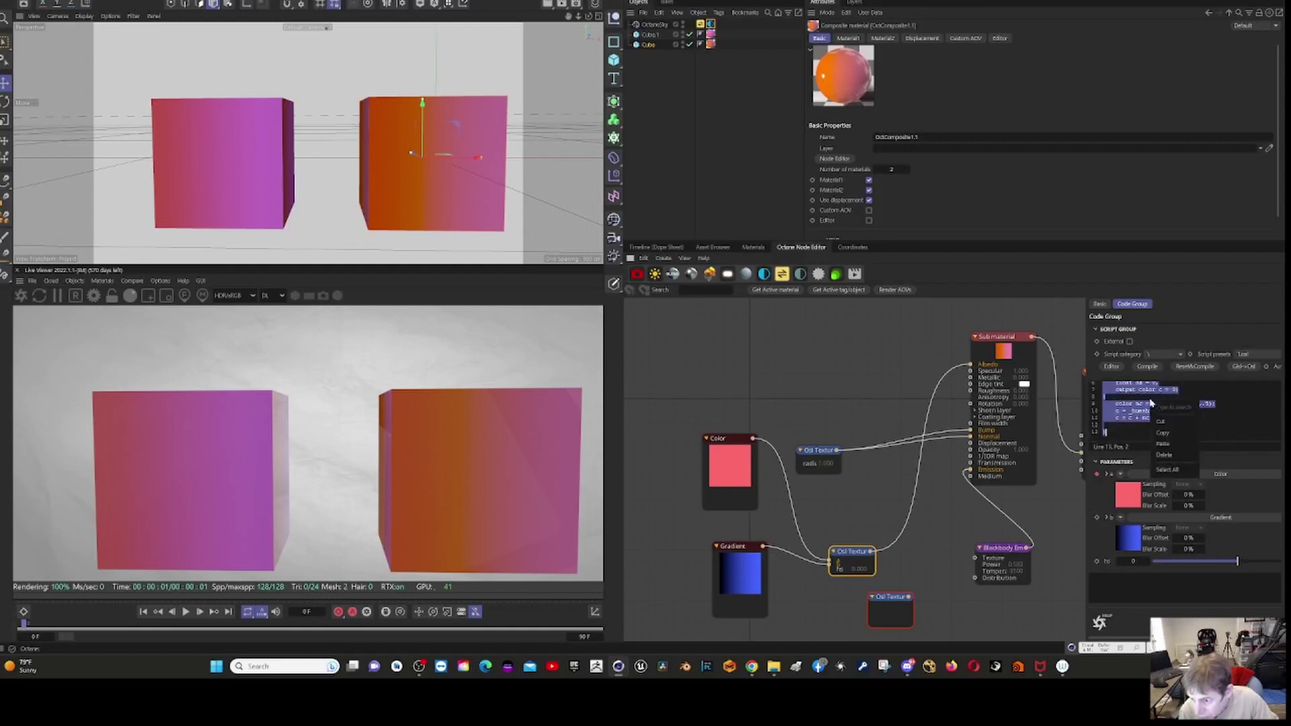
click(1165, 433)
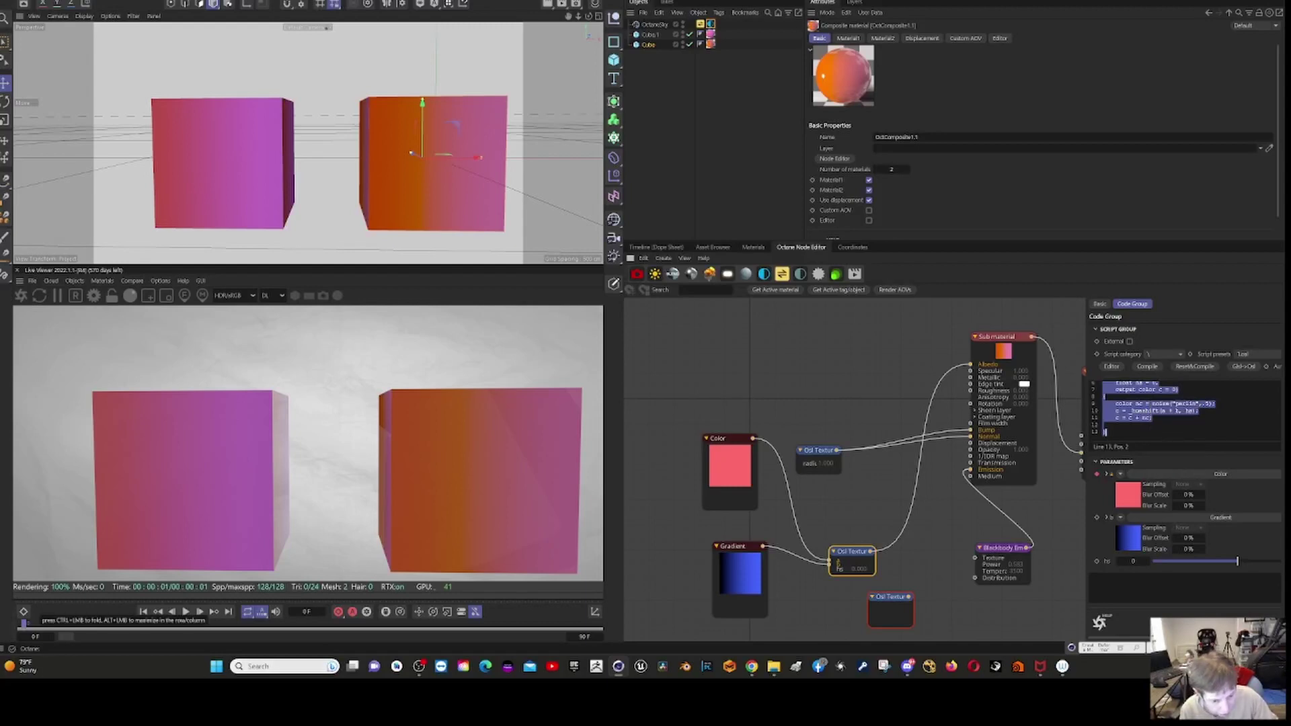
Launch Notepad, paste the copied OSL script into an empty document, and minimize the Notepad window.
click(260, 669)
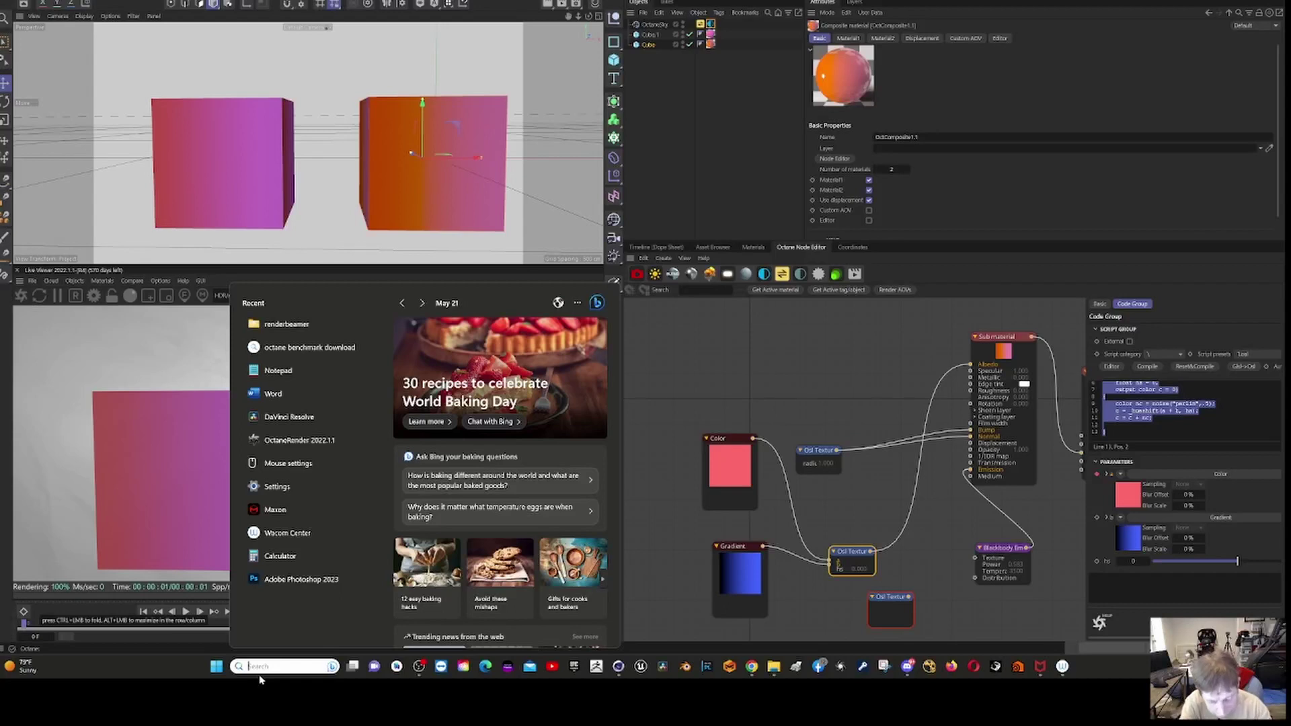
text(notepad)
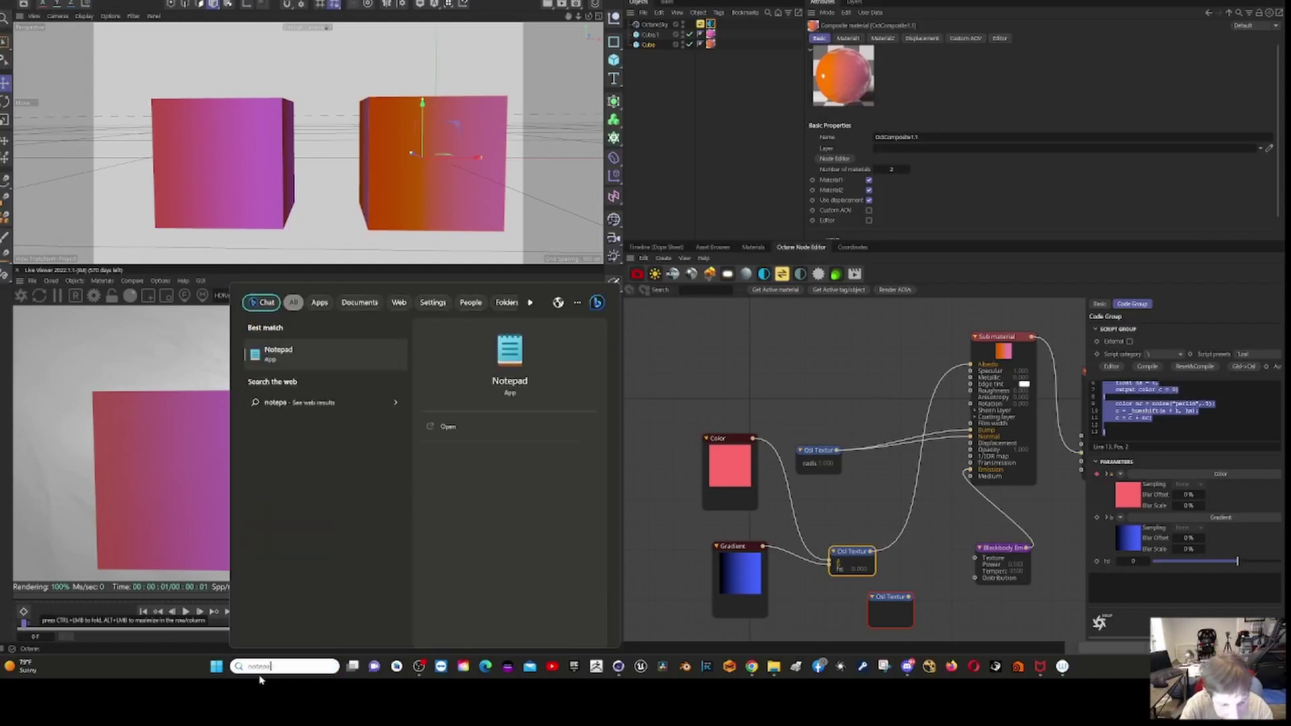
key(Return)
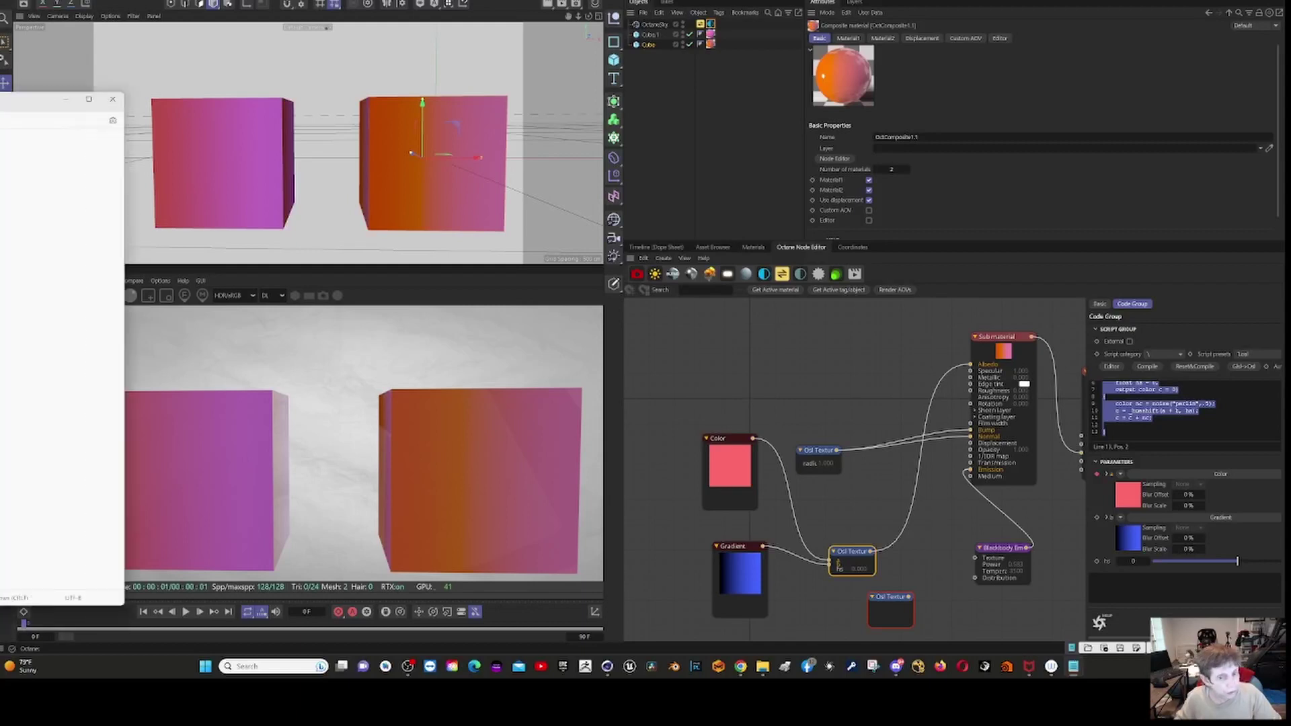
right_click(395, 136)
right_click(350, 163)
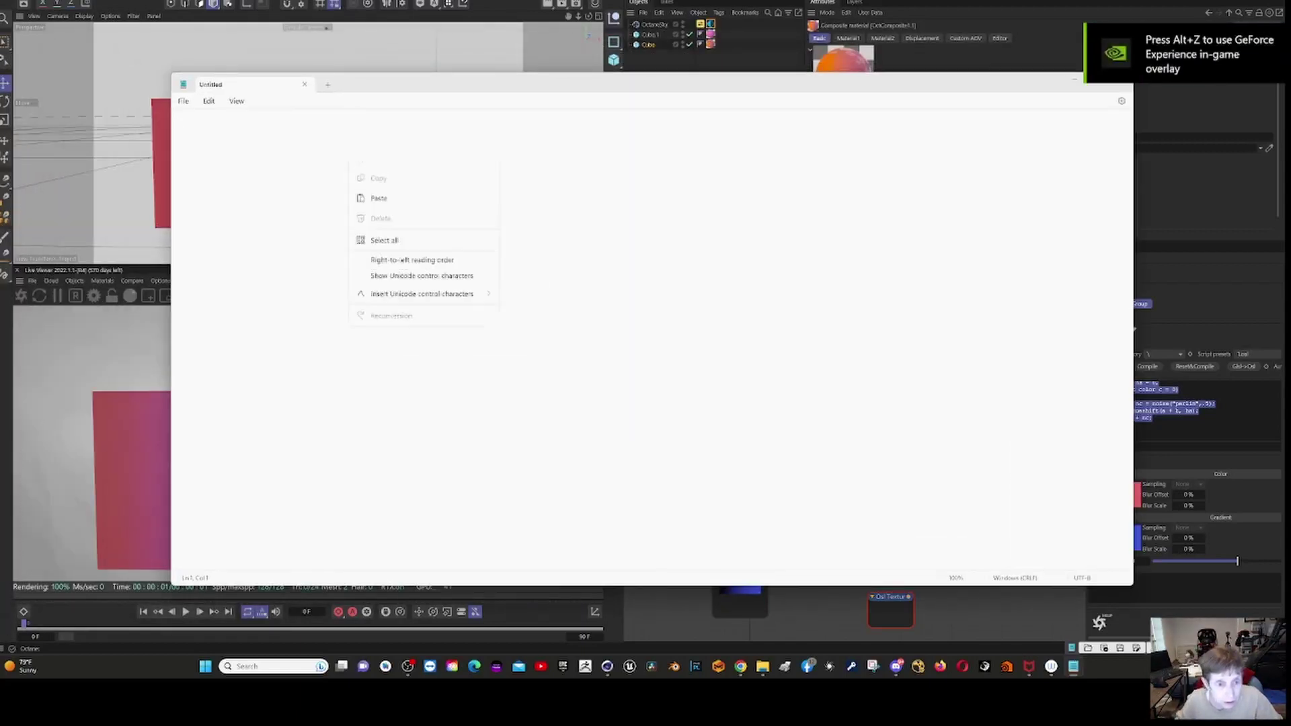
click(393, 239)
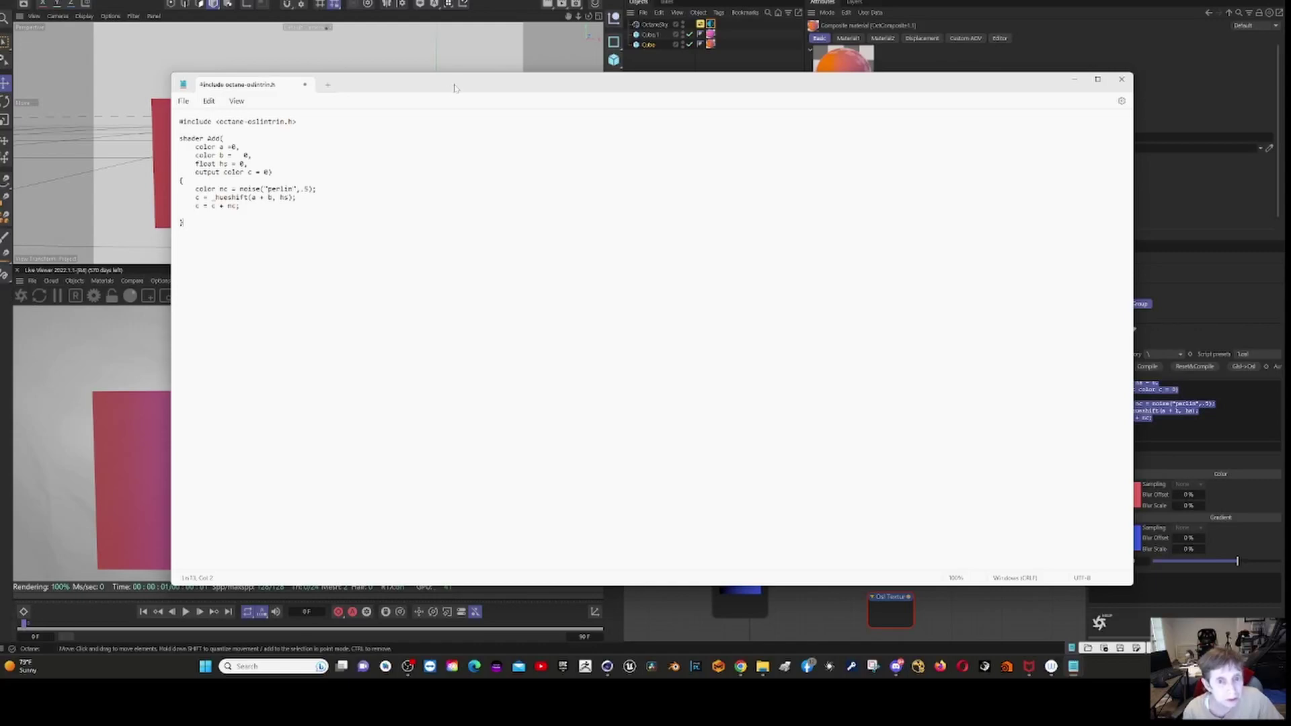
drag(455, 86, 361, 94)
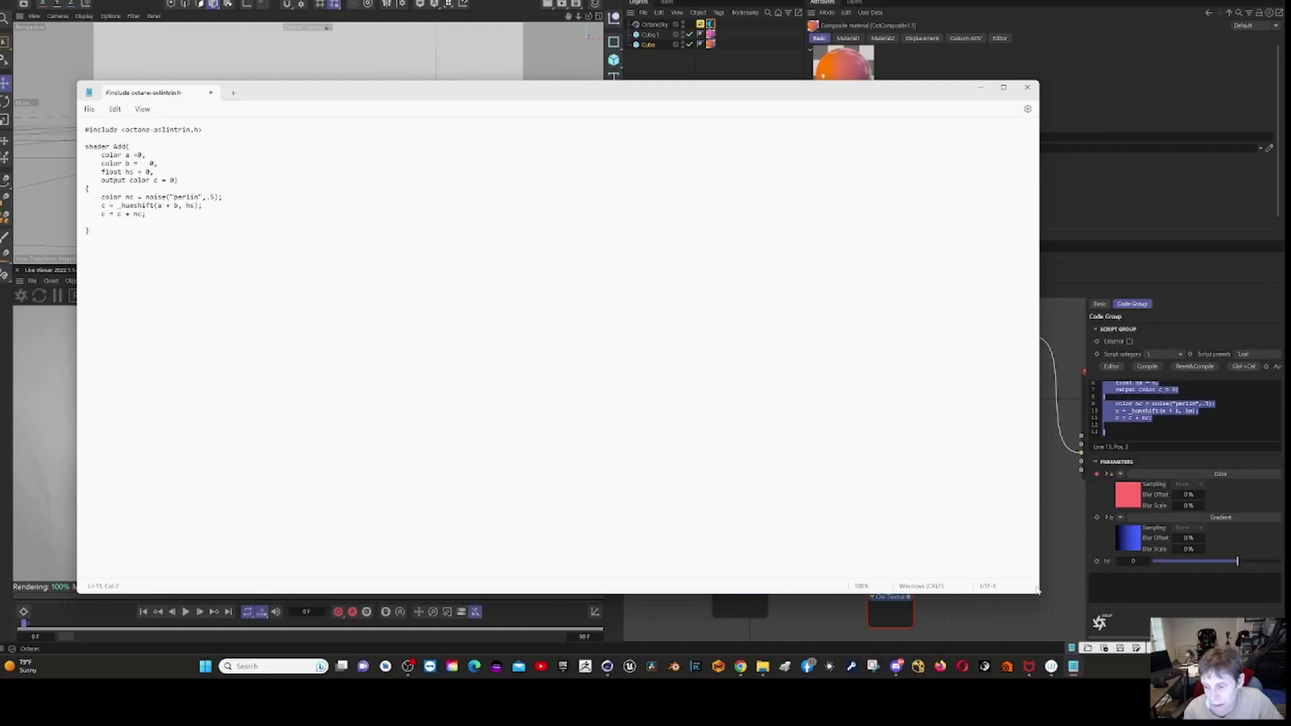
click(980, 87)
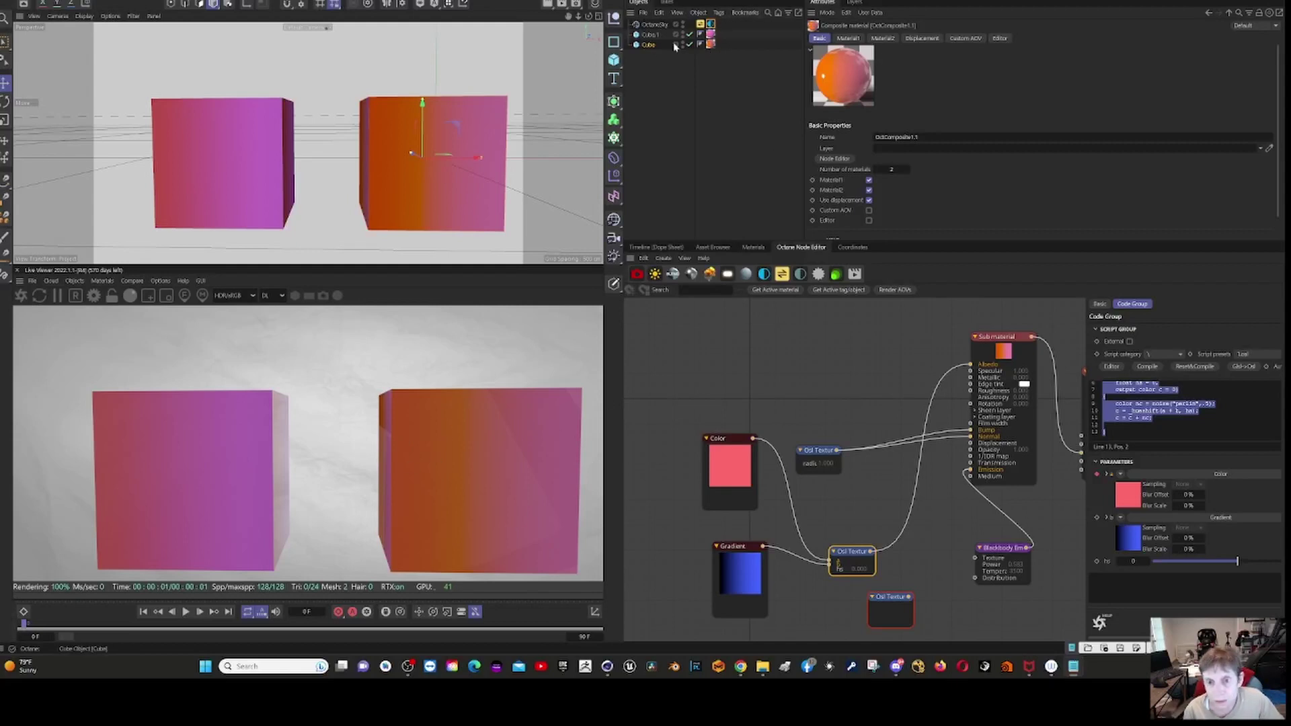
Open the simplecolor material's node graph and display the script of its OSL texture node.
click(710, 44)
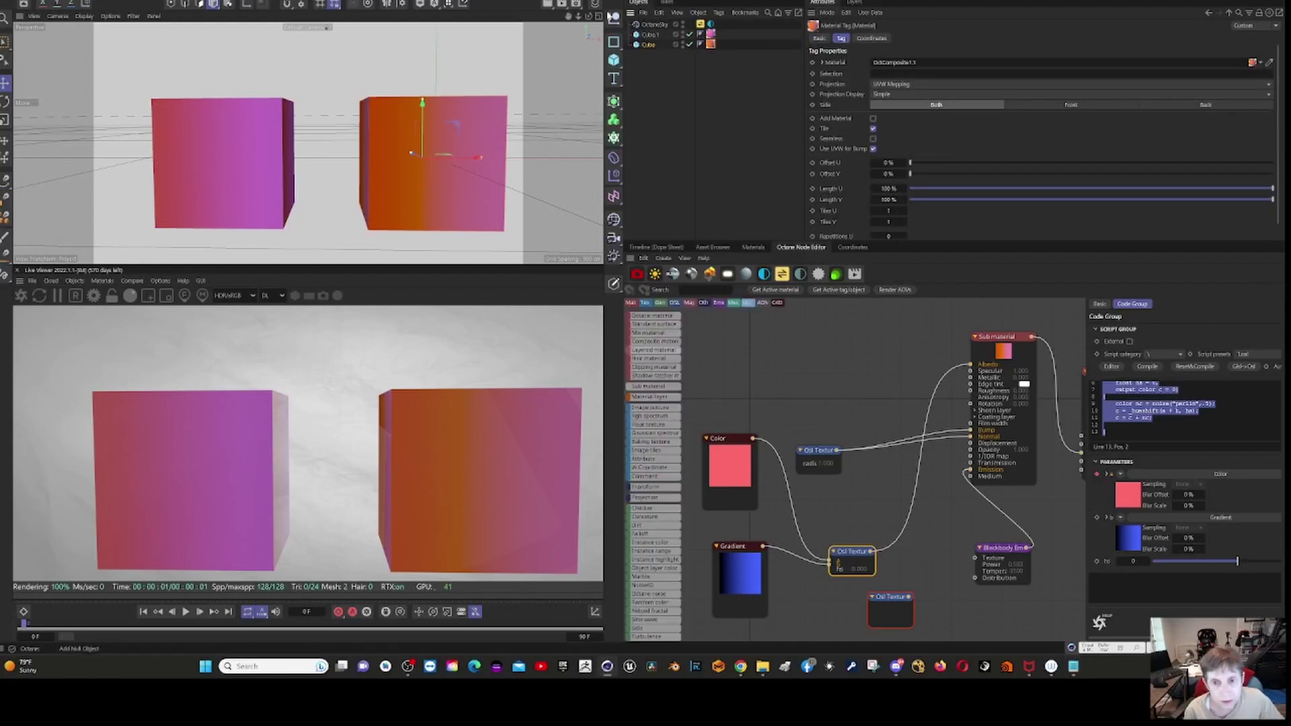
click(711, 35)
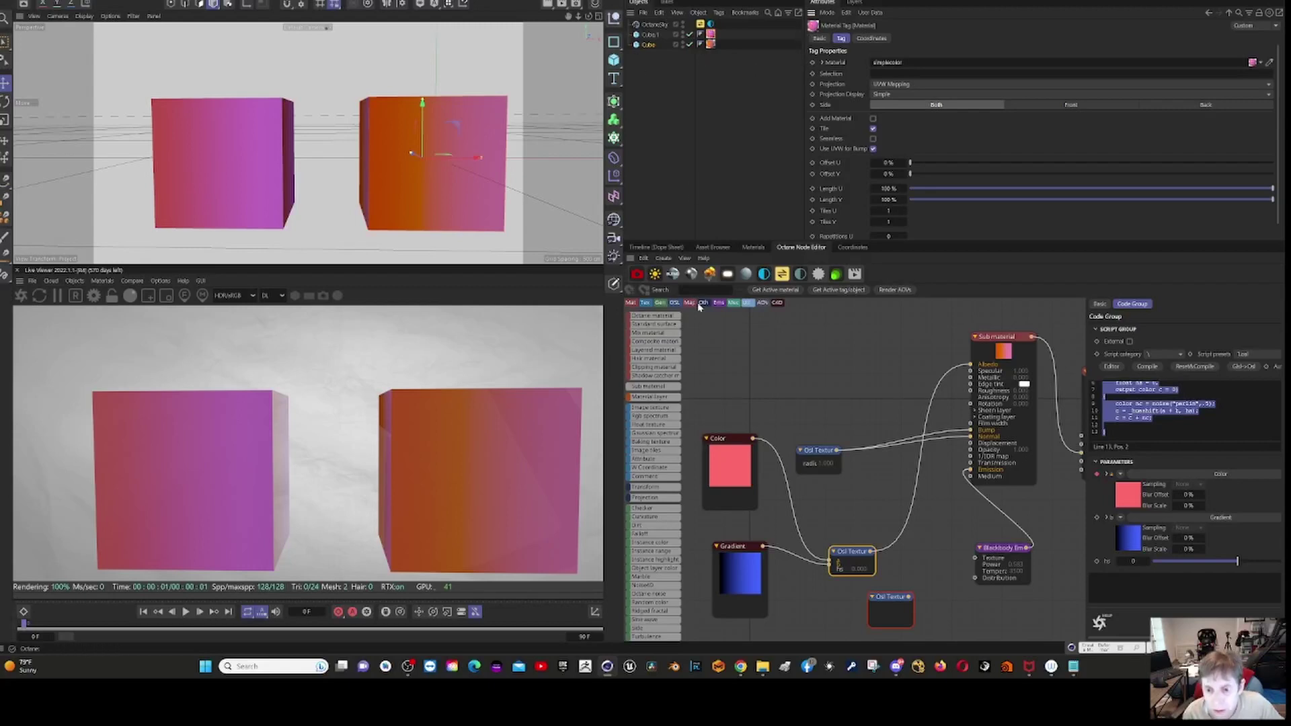
click(753, 248)
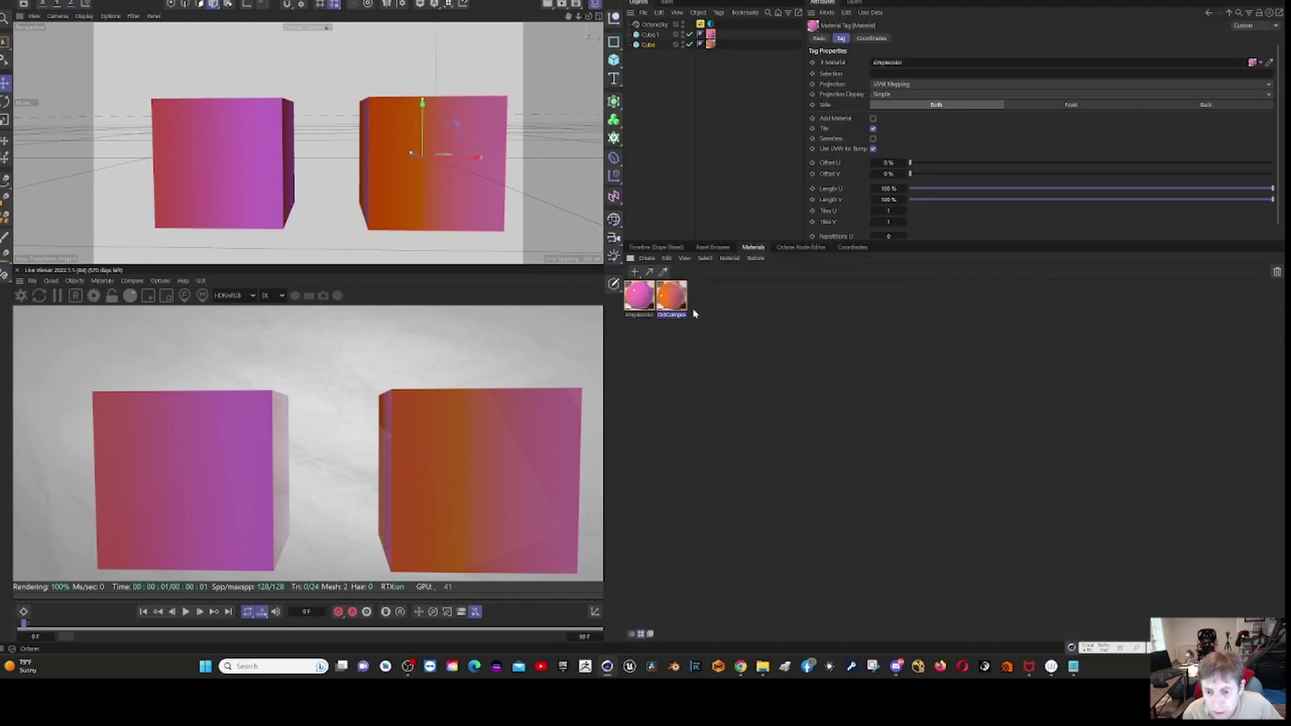
double_click(640, 301)
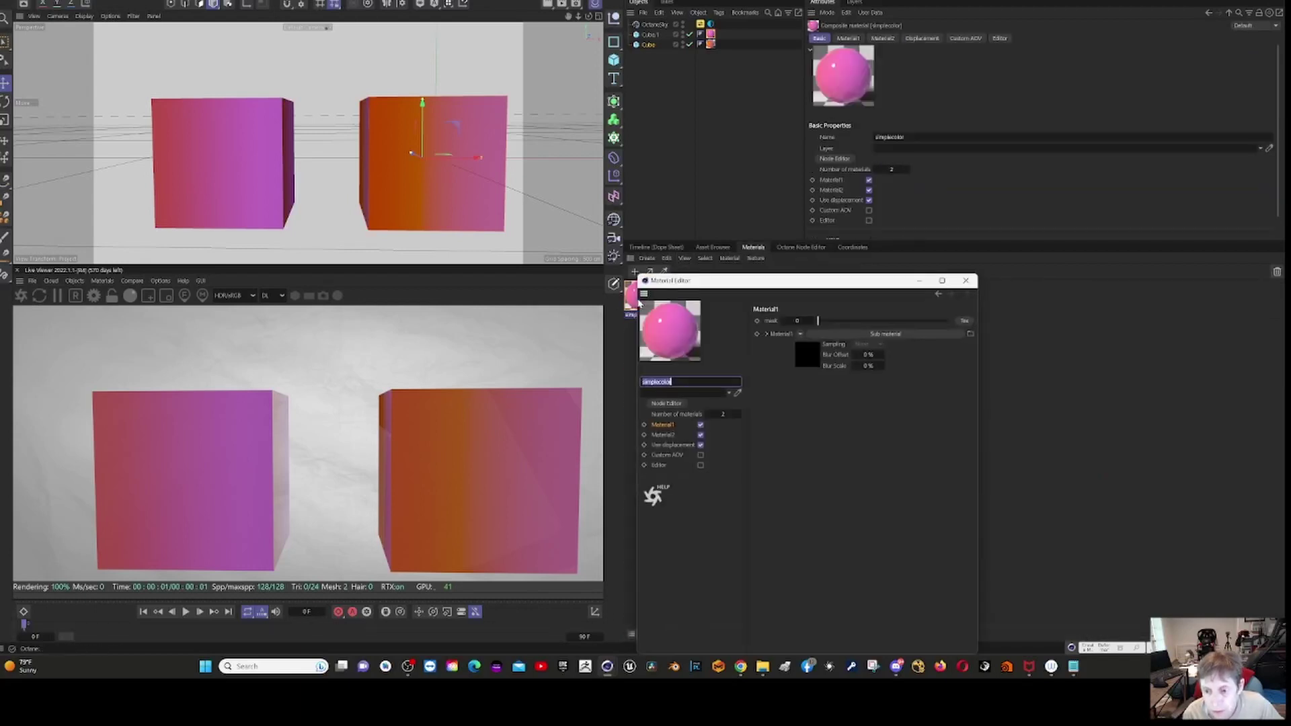
click(670, 405)
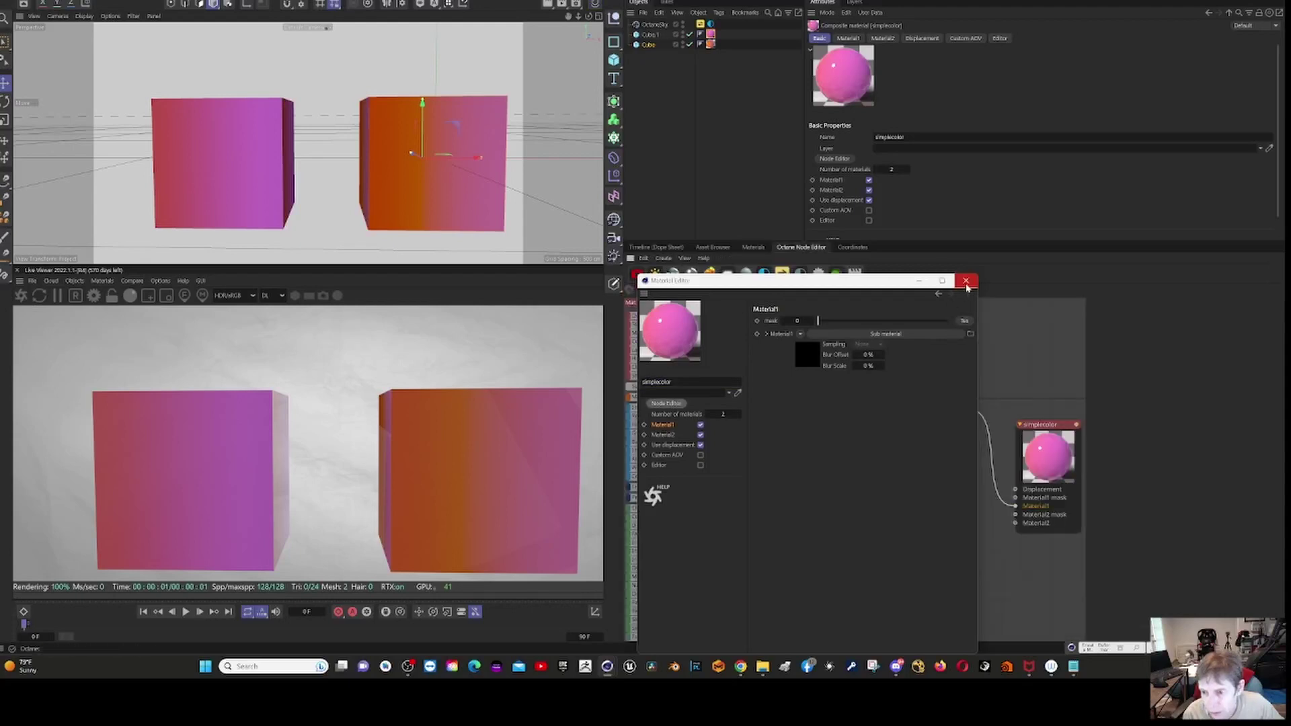
click(966, 281)
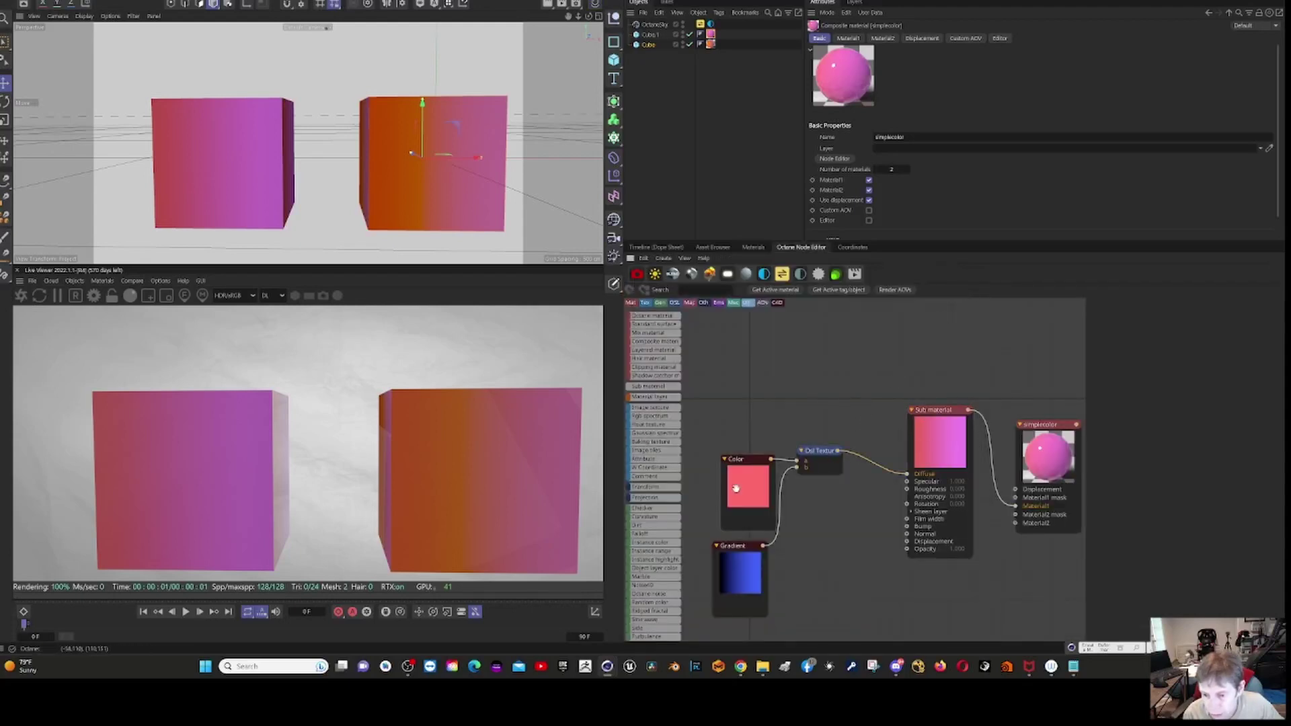
click(827, 460)
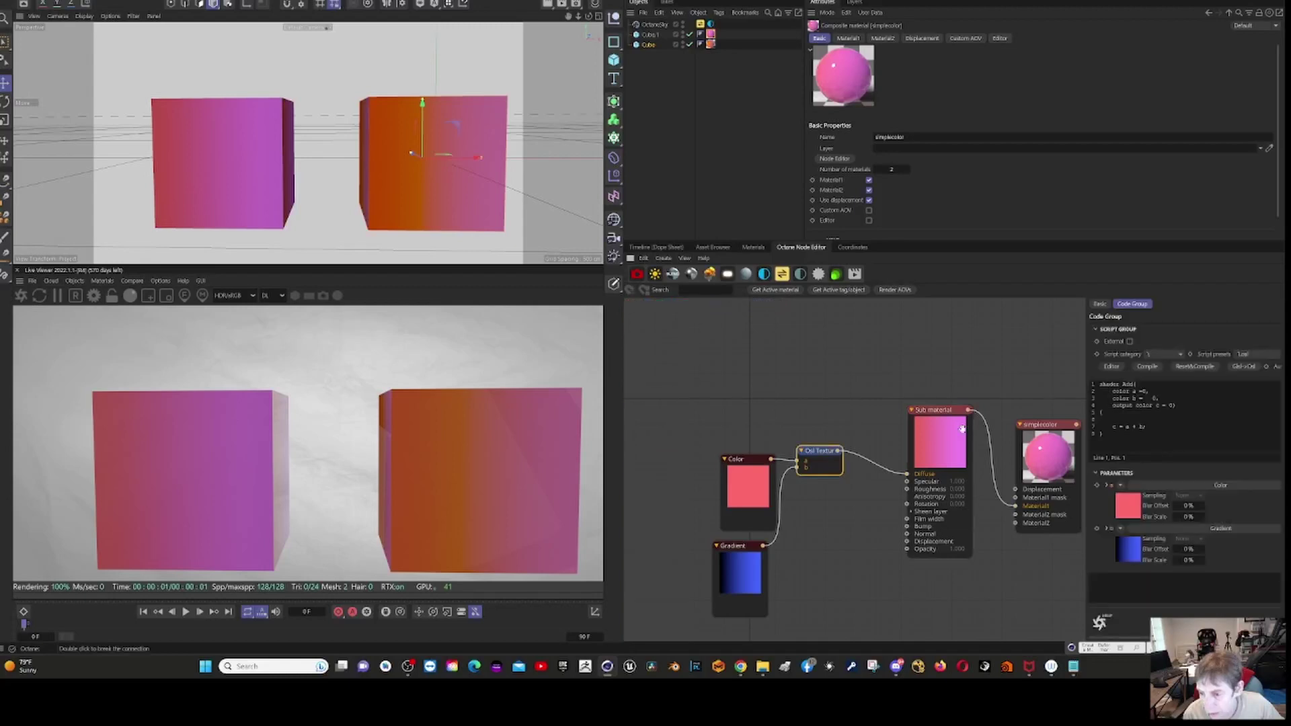
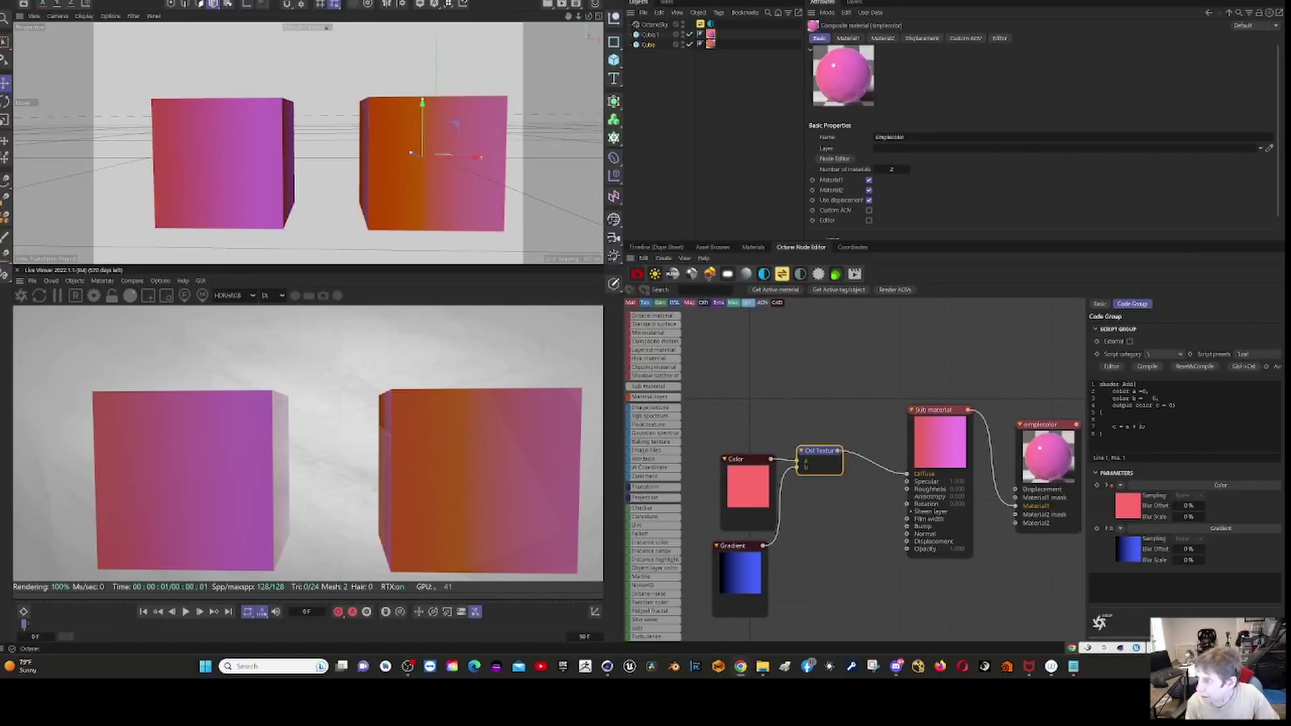
Switch to the browser with the RedshiftOSLShaders GitHub repository, enlarge its window, and examine the shader file list and README previews.
drag(1290, 296, 349, 4)
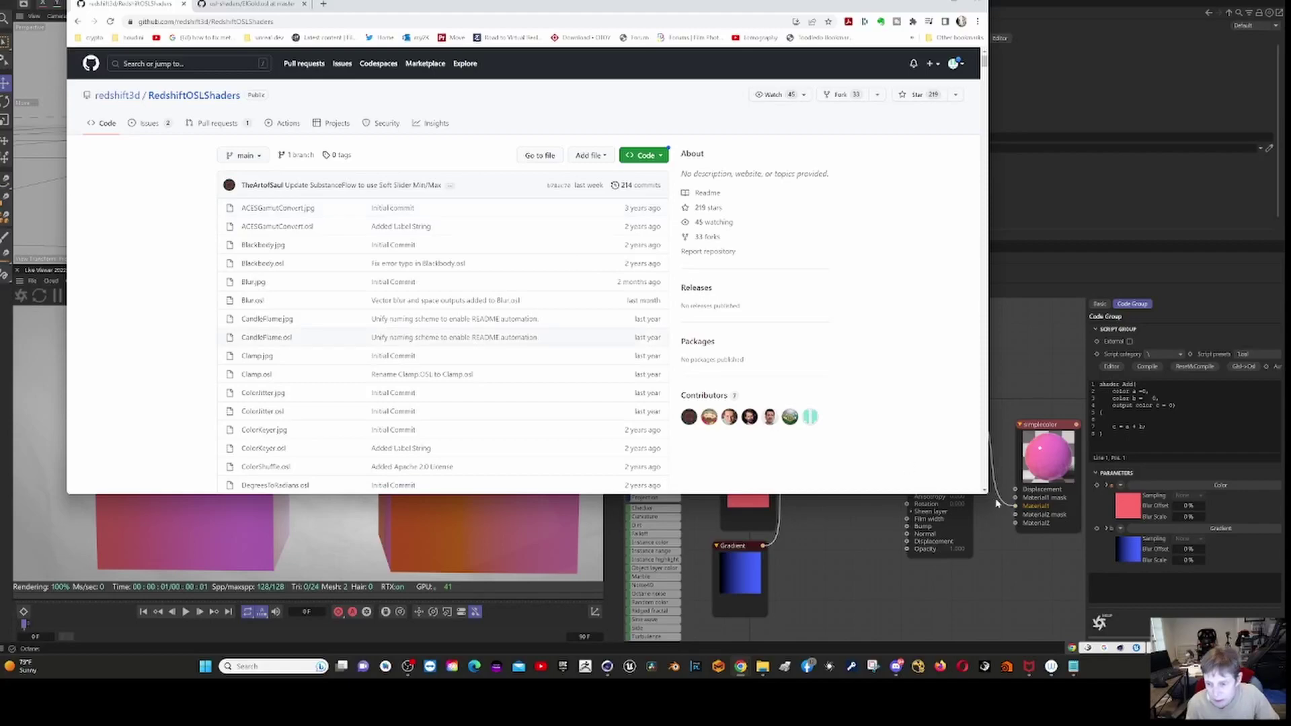
drag(987, 496, 1146, 618)
scroll(550, 474, down, 6)
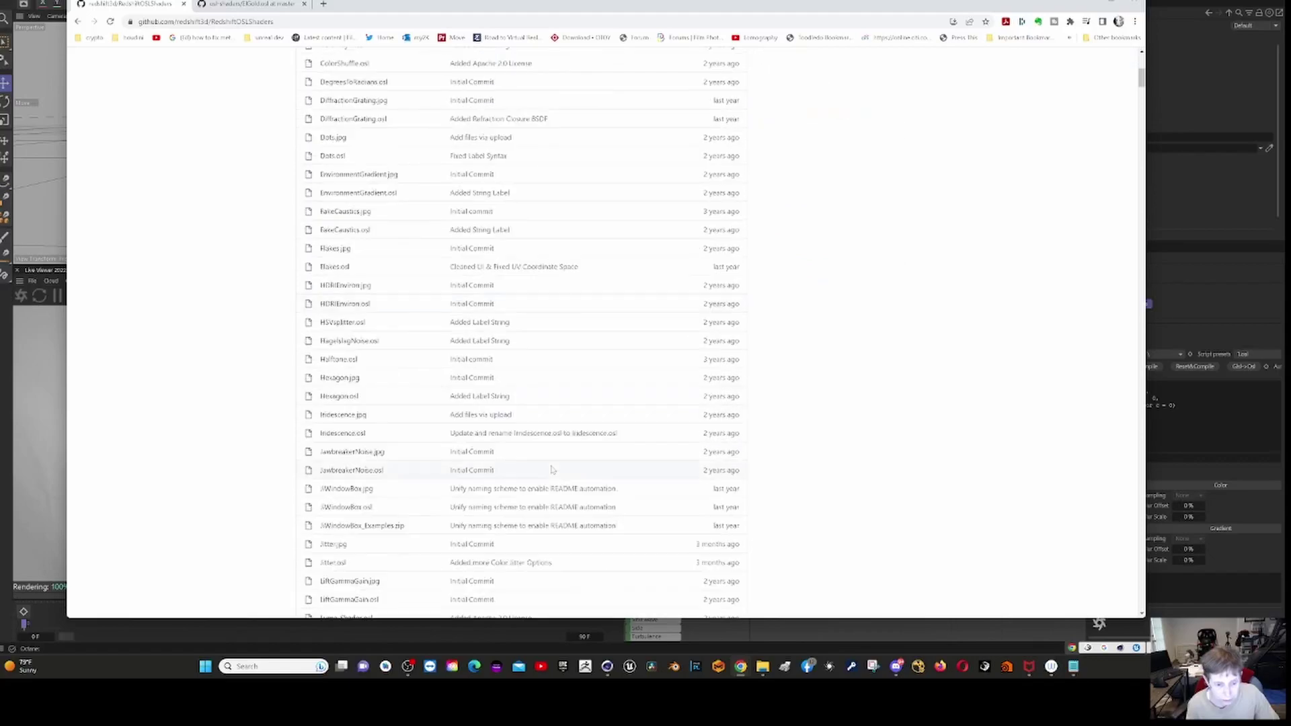
scroll(565, 440, down, 4)
scroll(567, 435, down, 10)
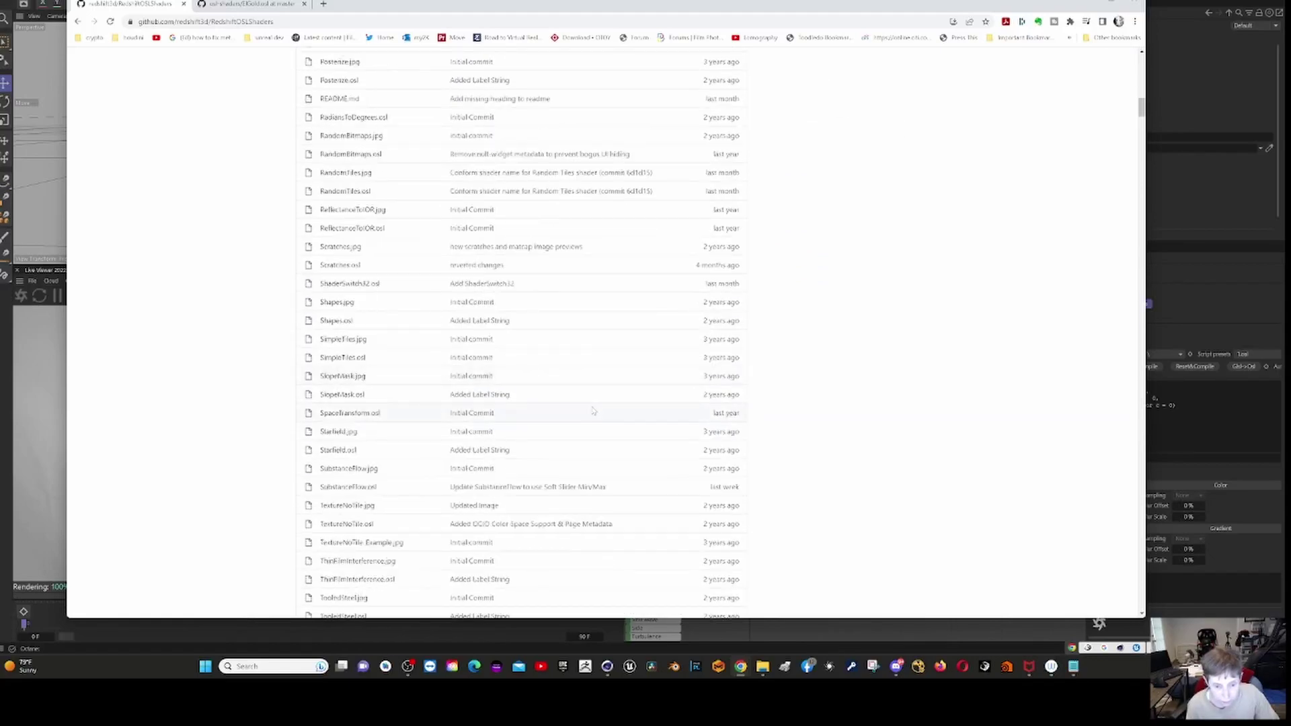
scroll(594, 410, down, 10)
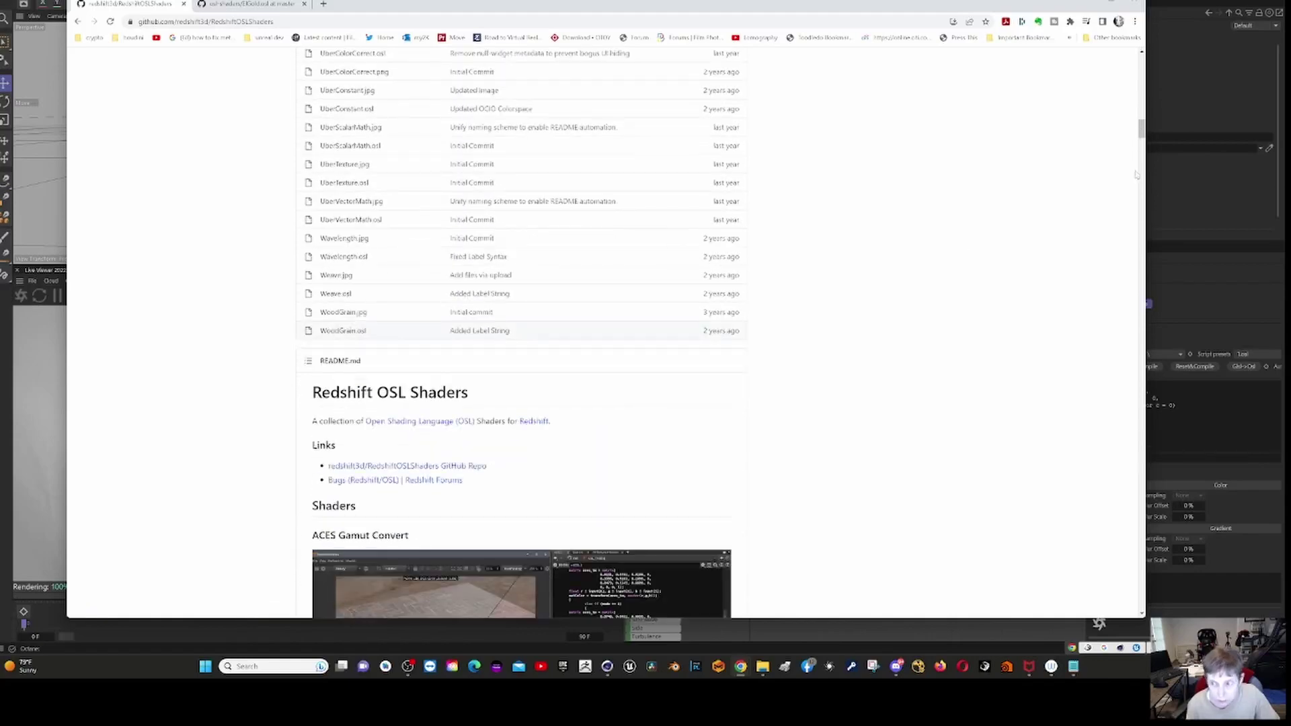
drag(1141, 128, 1189, 488)
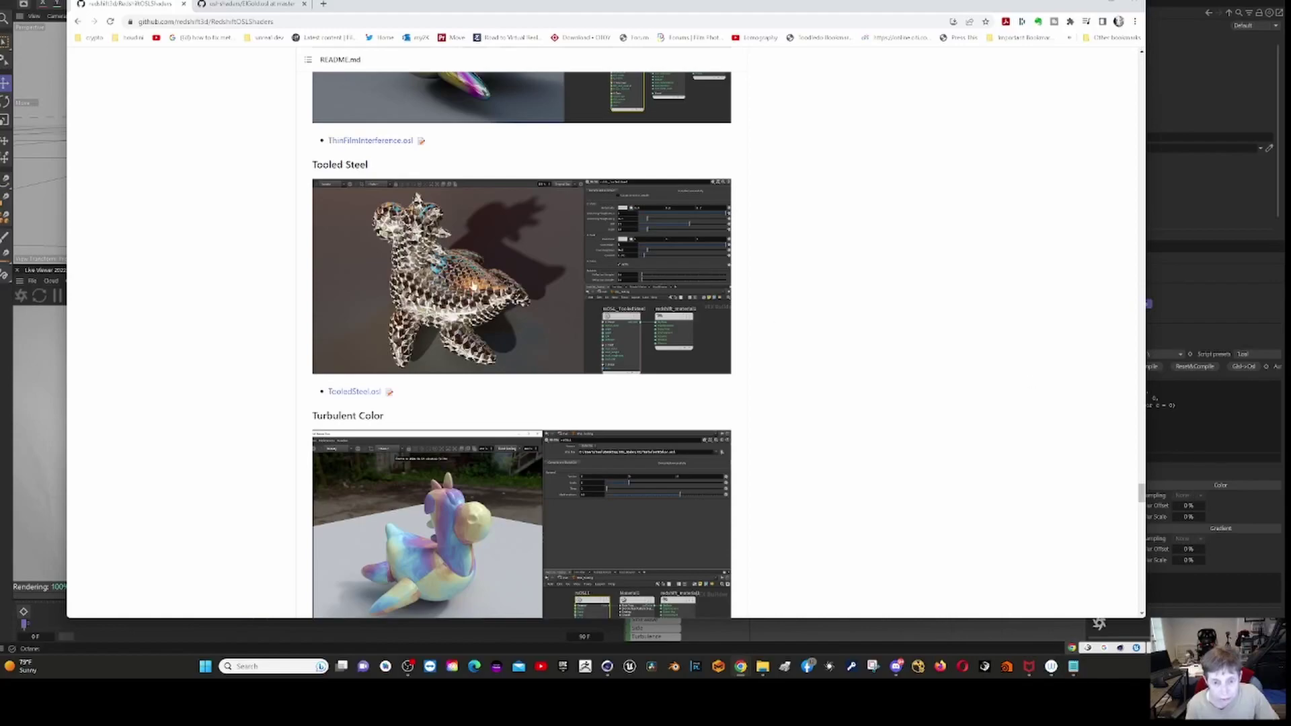
scroll(459, 283, up, 20)
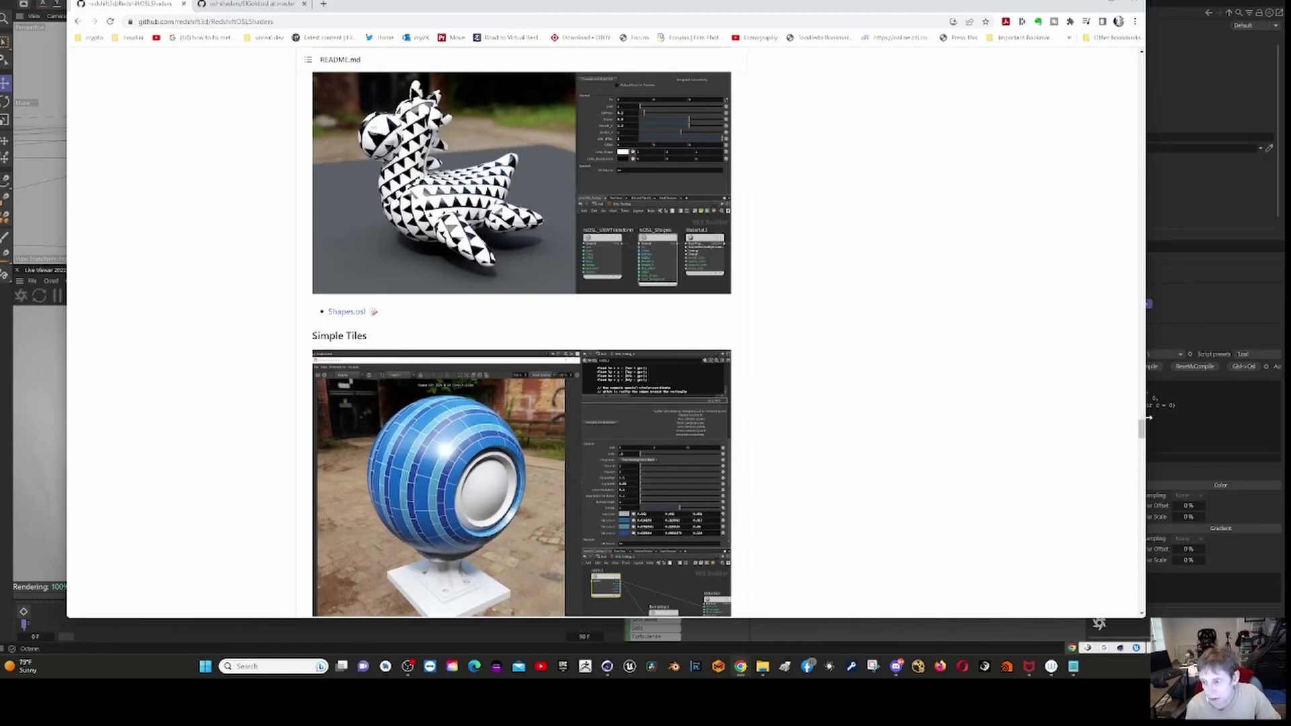
drag(1136, 434, 1090, 59)
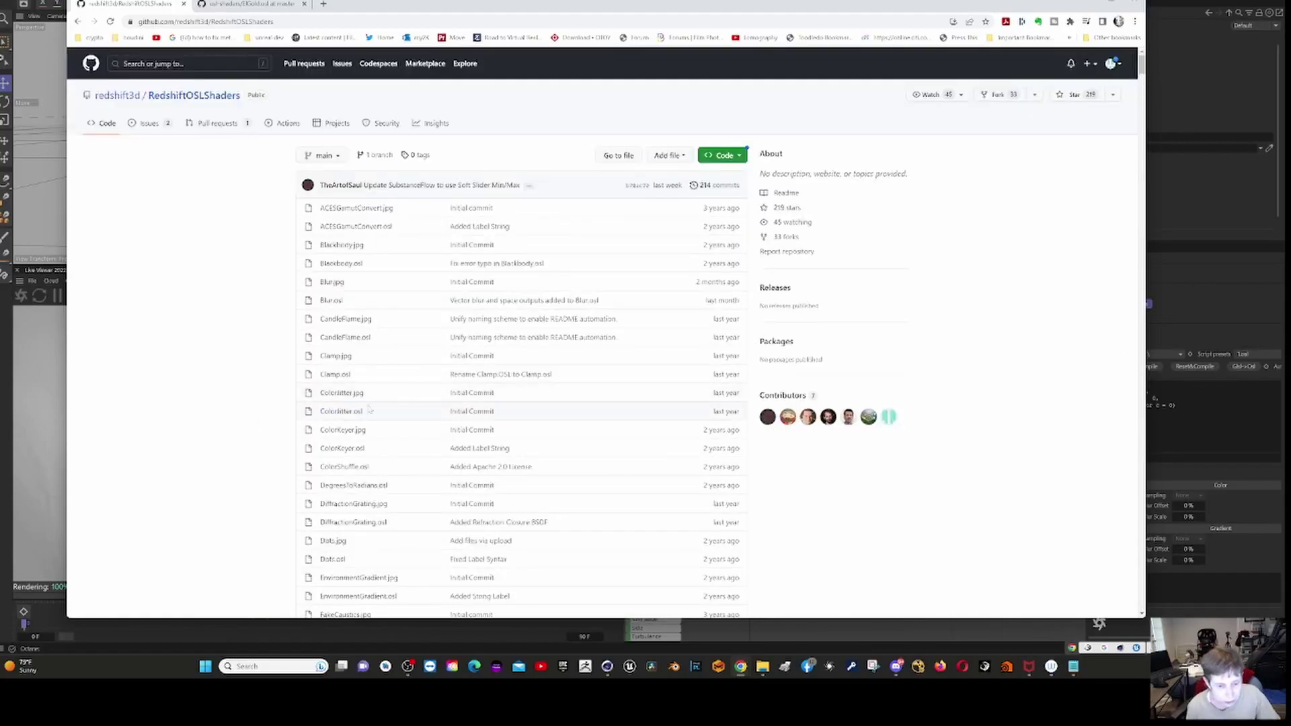
Find TooledSteel.osl in the repository's file list and open its source code.
scroll(387, 362, down, 3)
scroll(392, 356, down, 10)
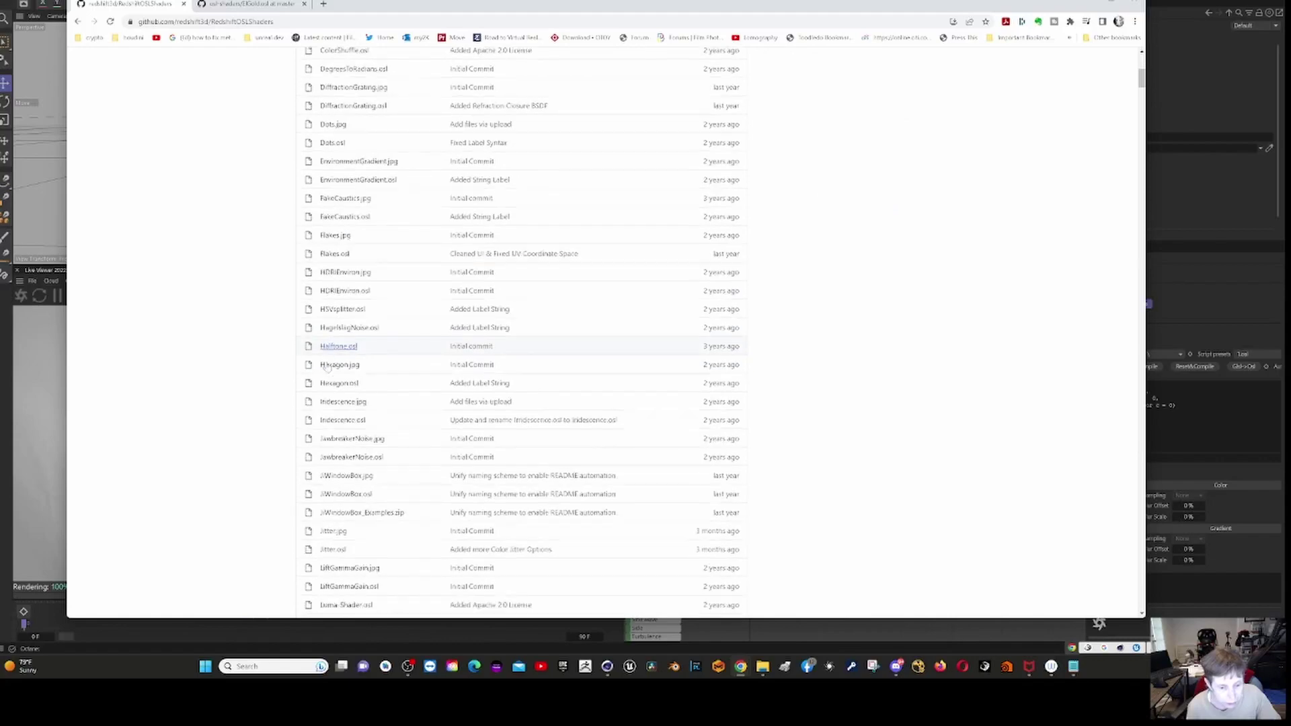
scroll(323, 368, down, 10)
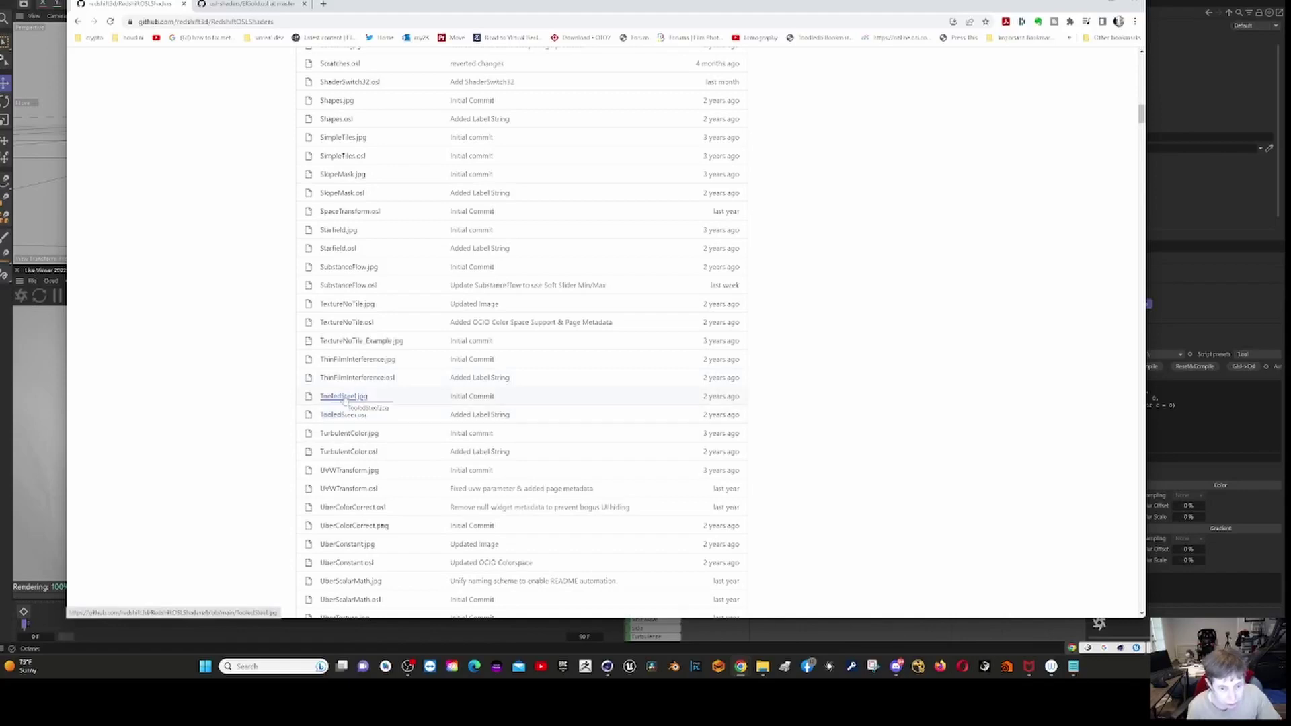
drag(319, 415, 354, 413)
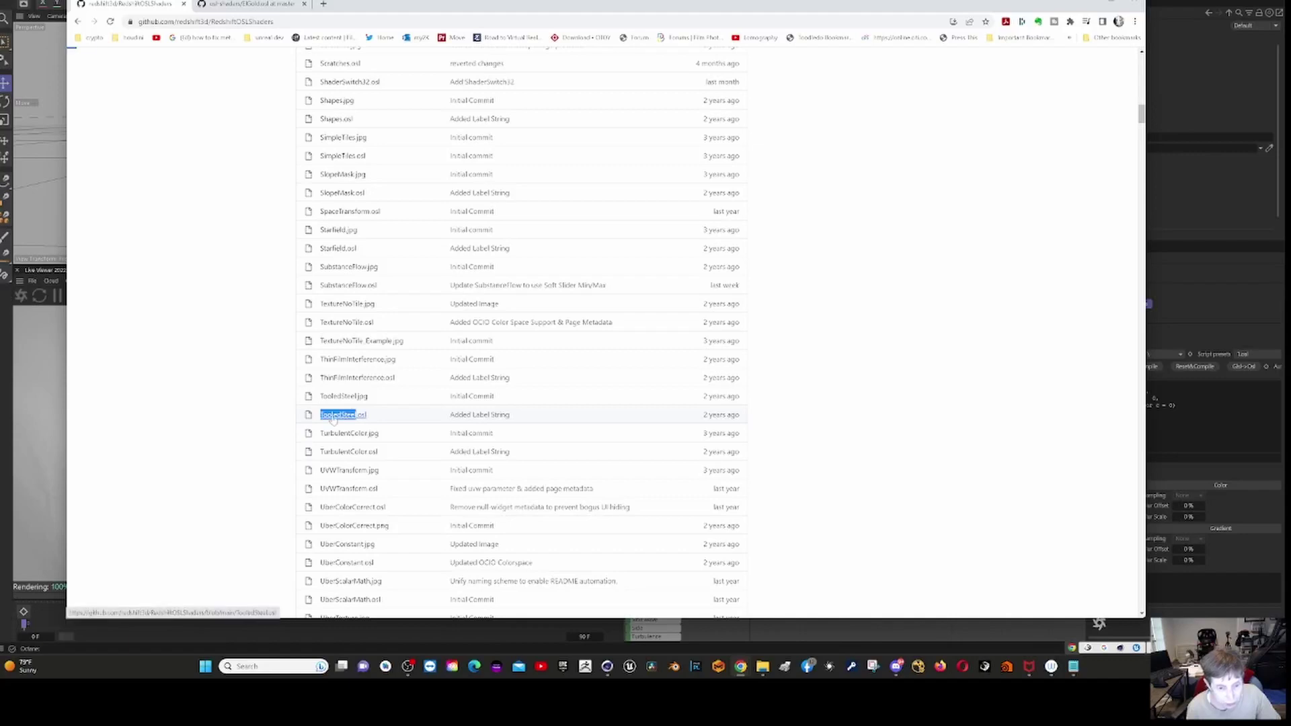
click(336, 415)
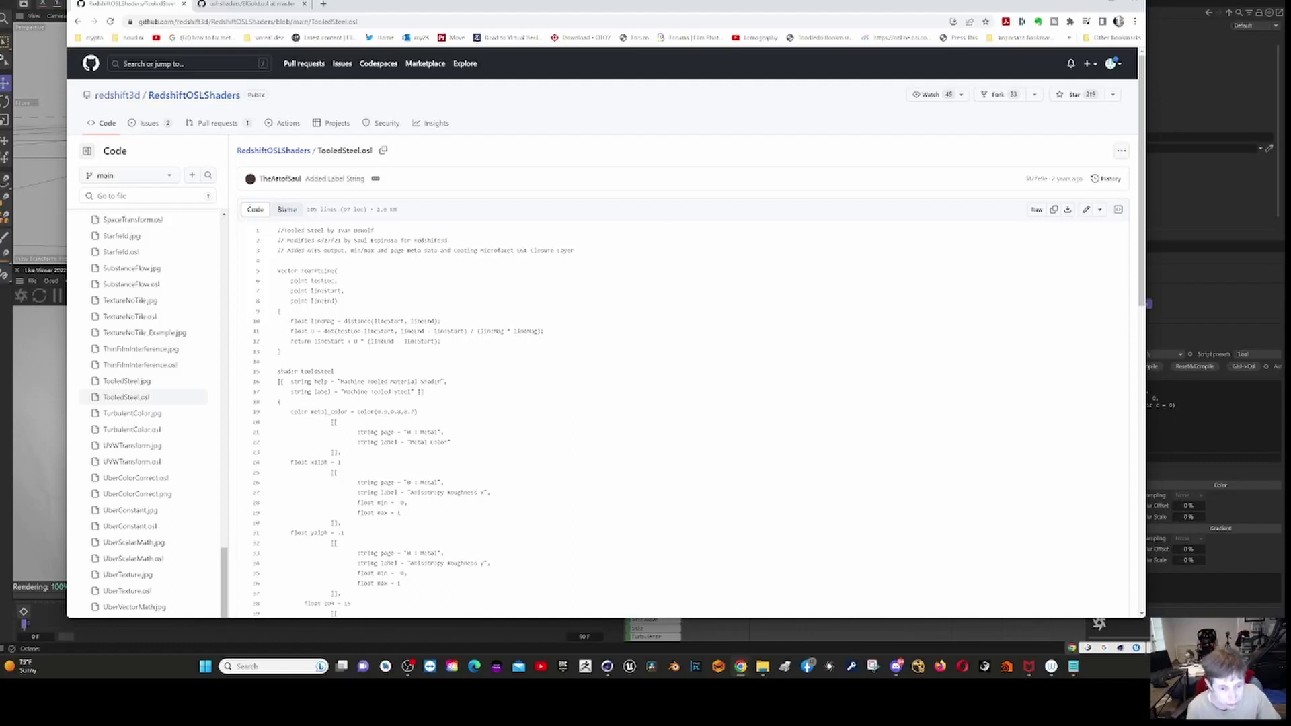
Read through the TooledSteel.osl source code, from its parameter declarations to the output calculation.
scroll(605, 330, down, 2)
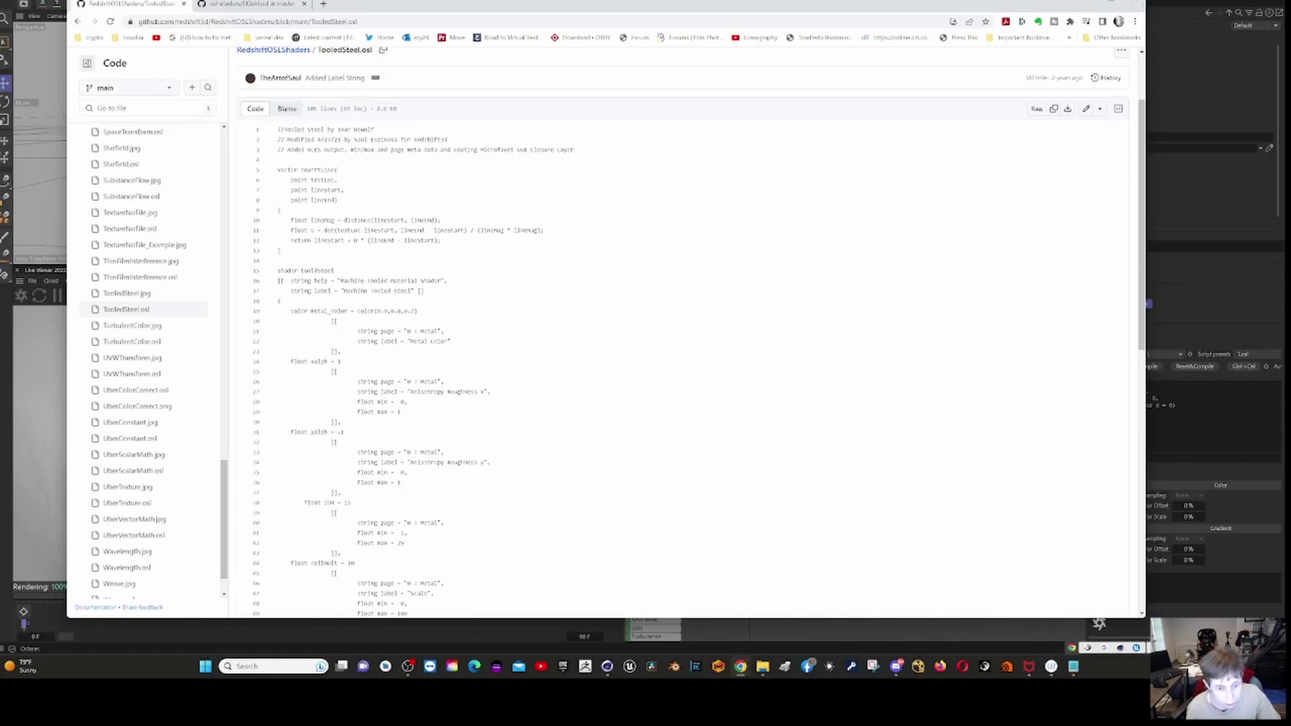
scroll(691, 332, down, 9)
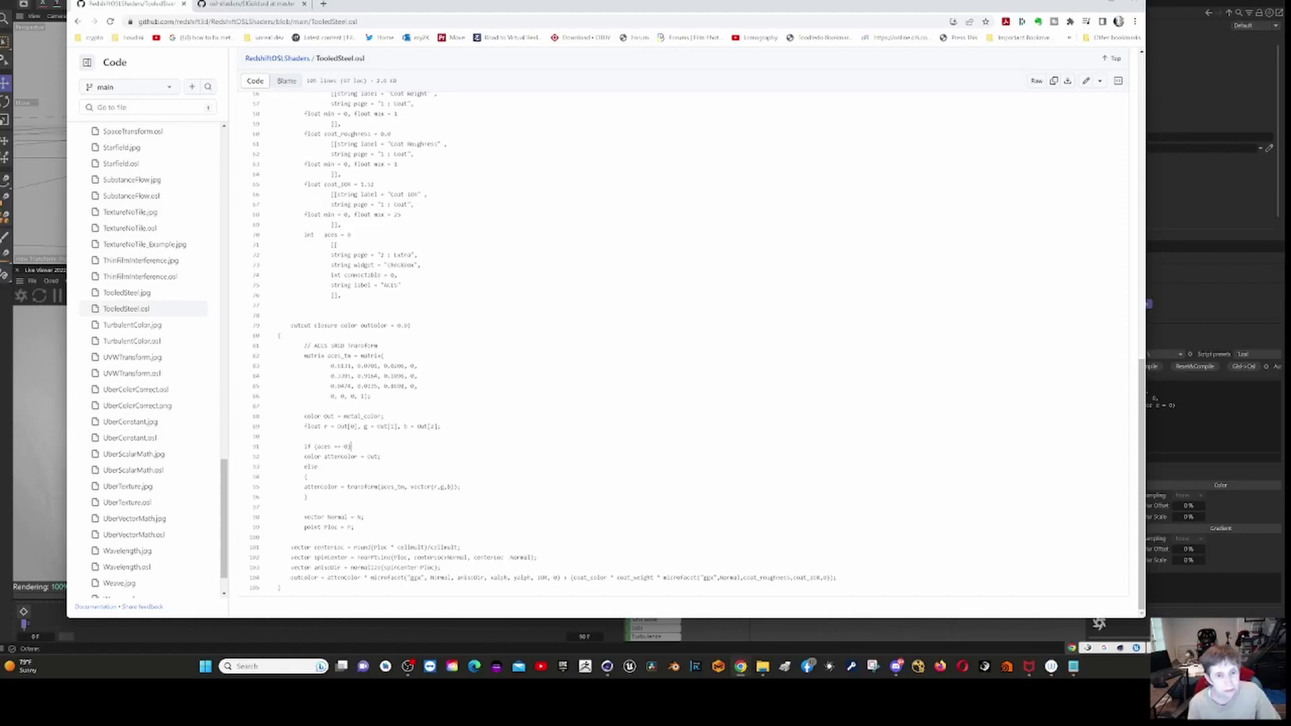
scroll(350, 446, up, 5)
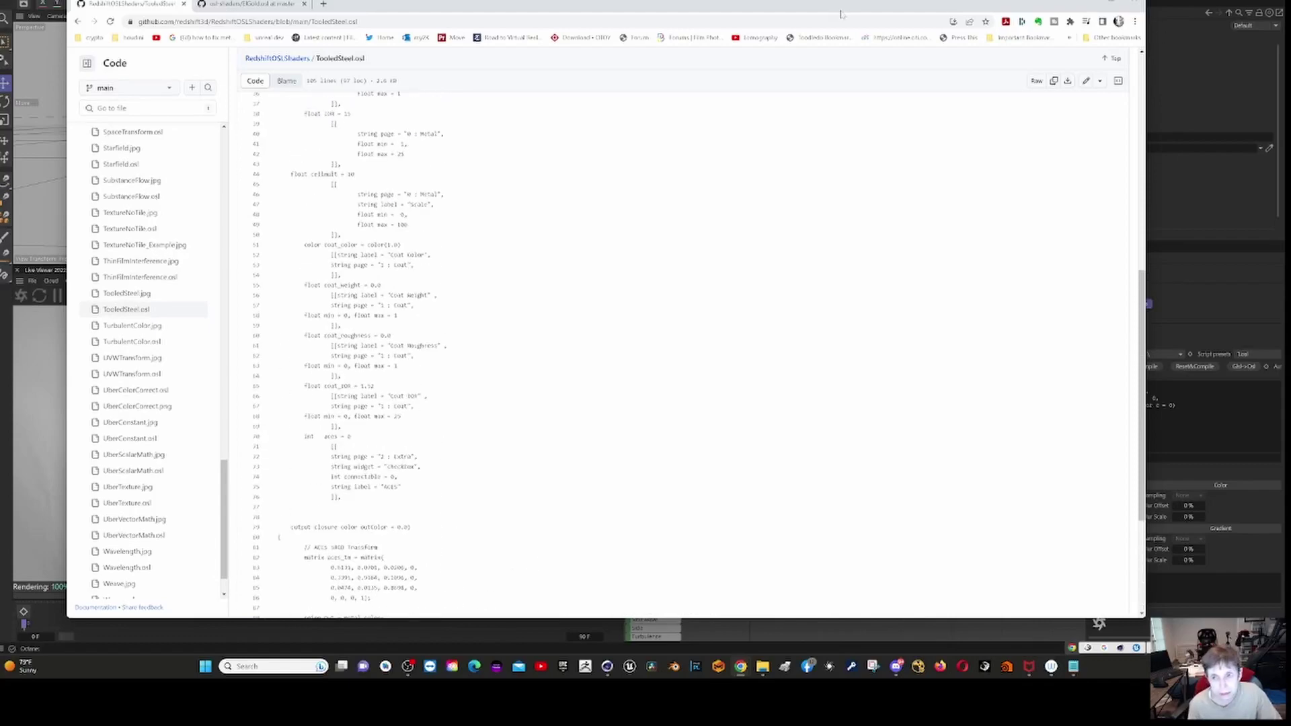
Switch to the Redshift scene in Cinema 4D, open the metalcolor material's shader graph, and enlarge the graph window.
drag(832, 5, 1290, 323)
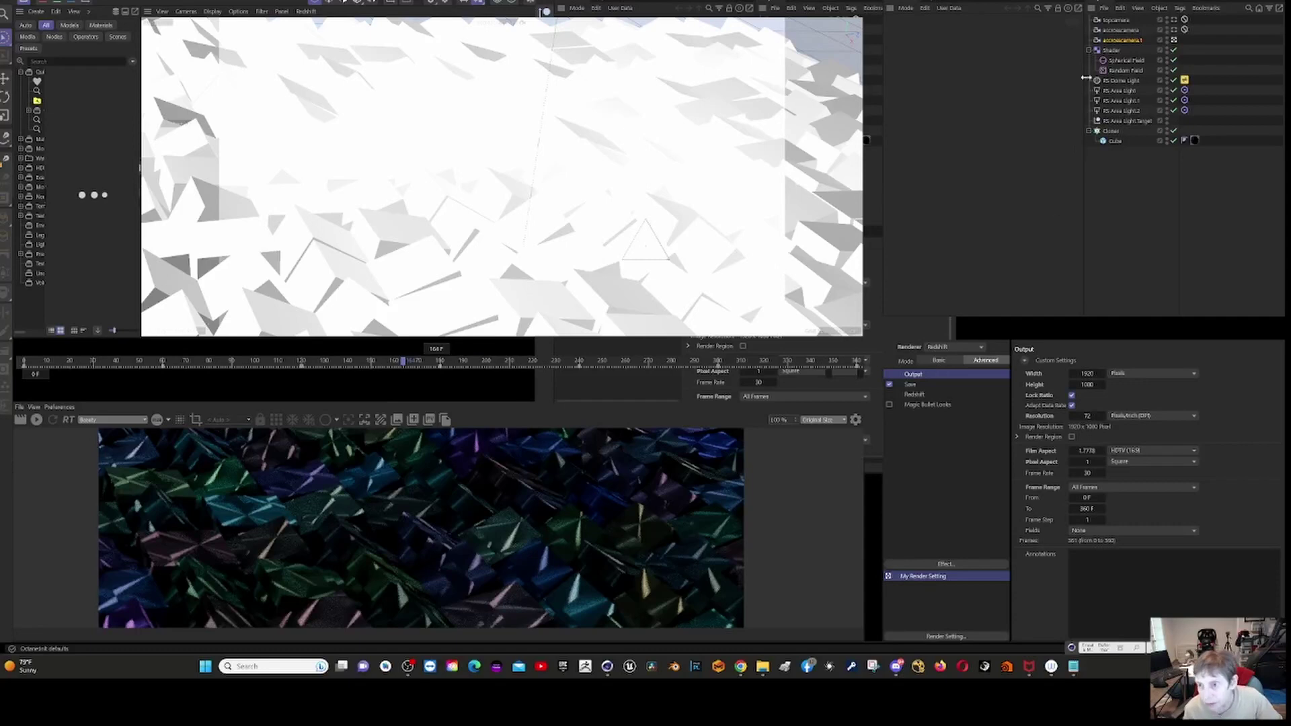
click(1130, 3)
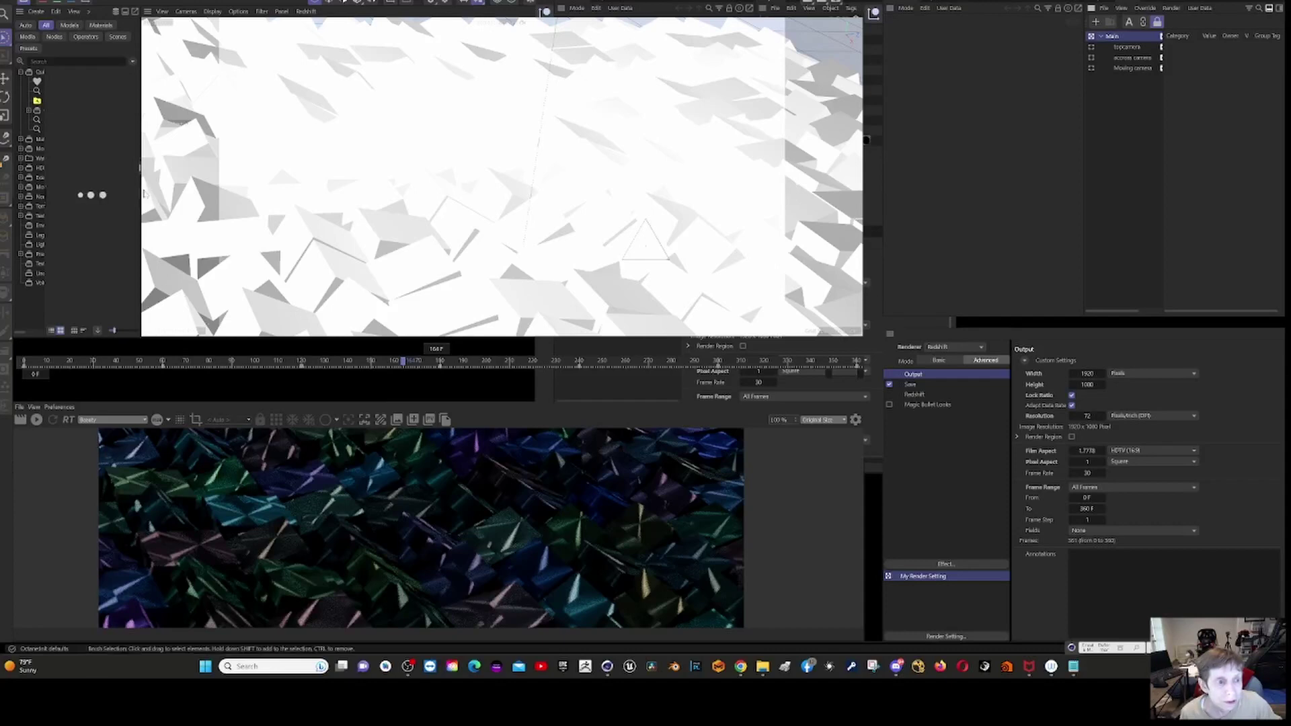
click(101, 24)
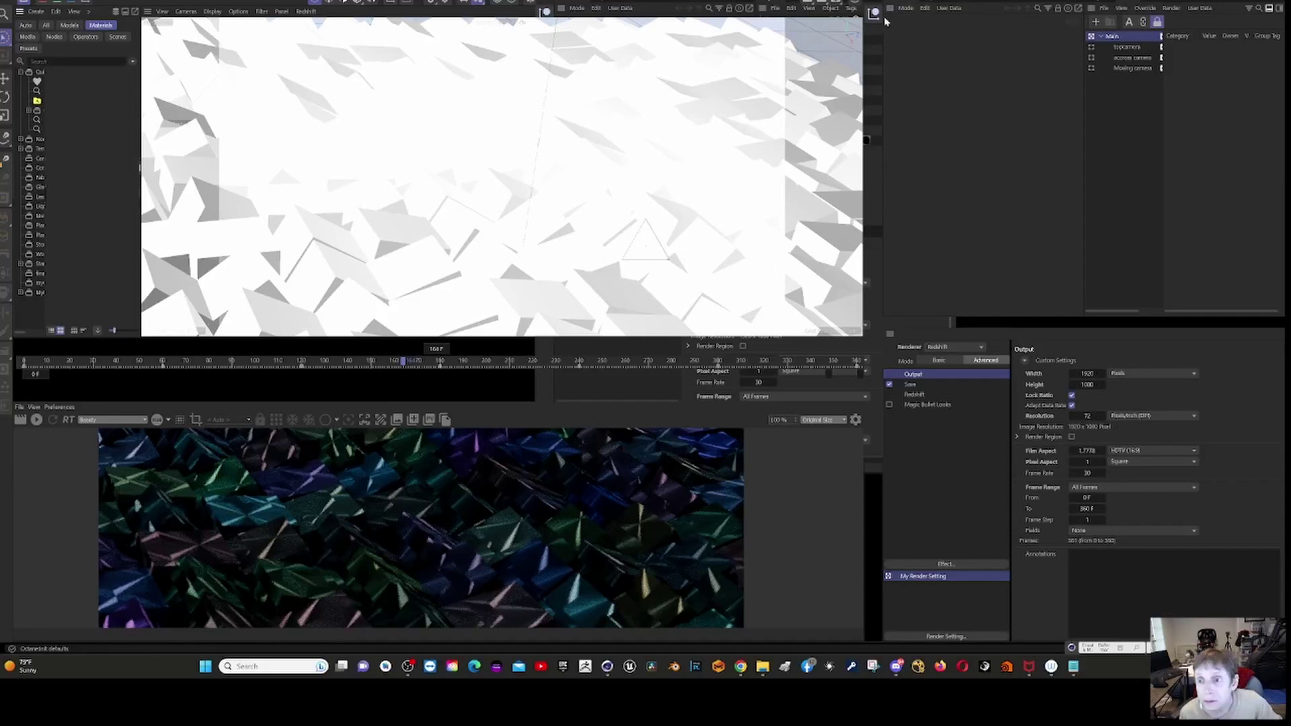
click(855, 6)
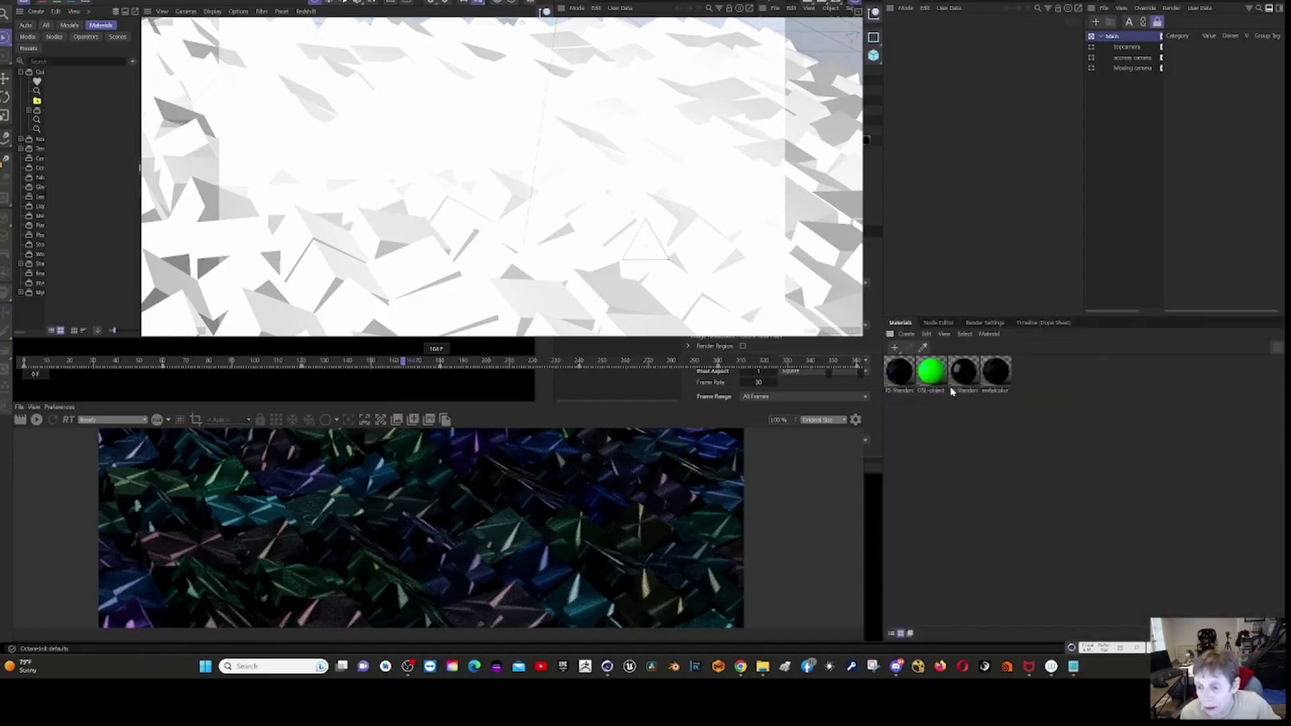
double_click(1001, 380)
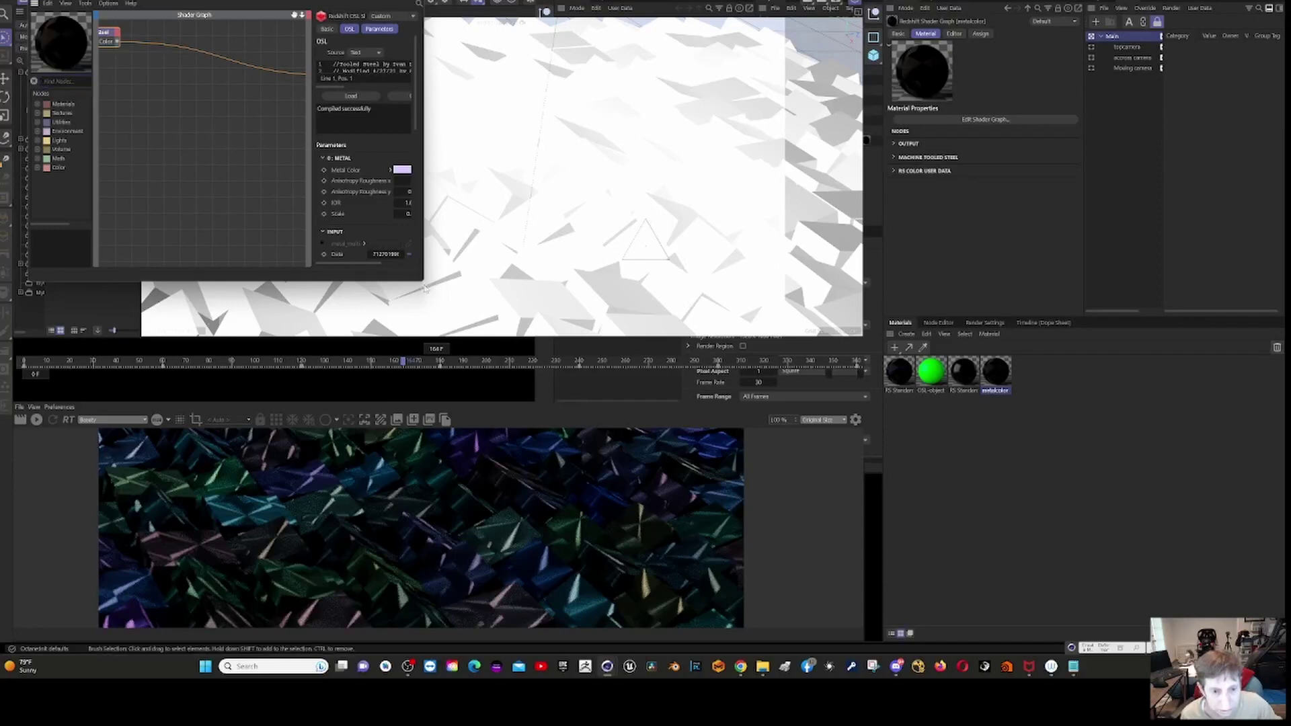
drag(422, 281, 1096, 625)
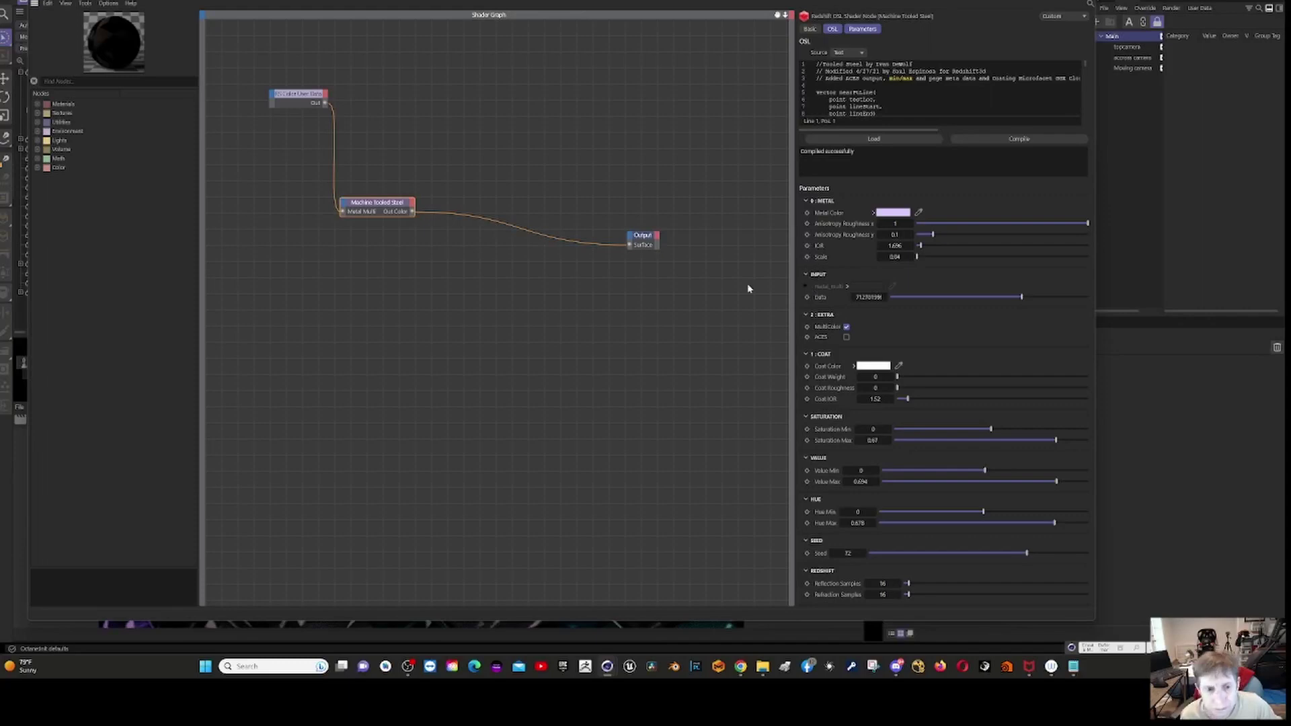
Examine the RS Color User Data node's attribute settings alongside the Cloner's object properties.
click(297, 96)
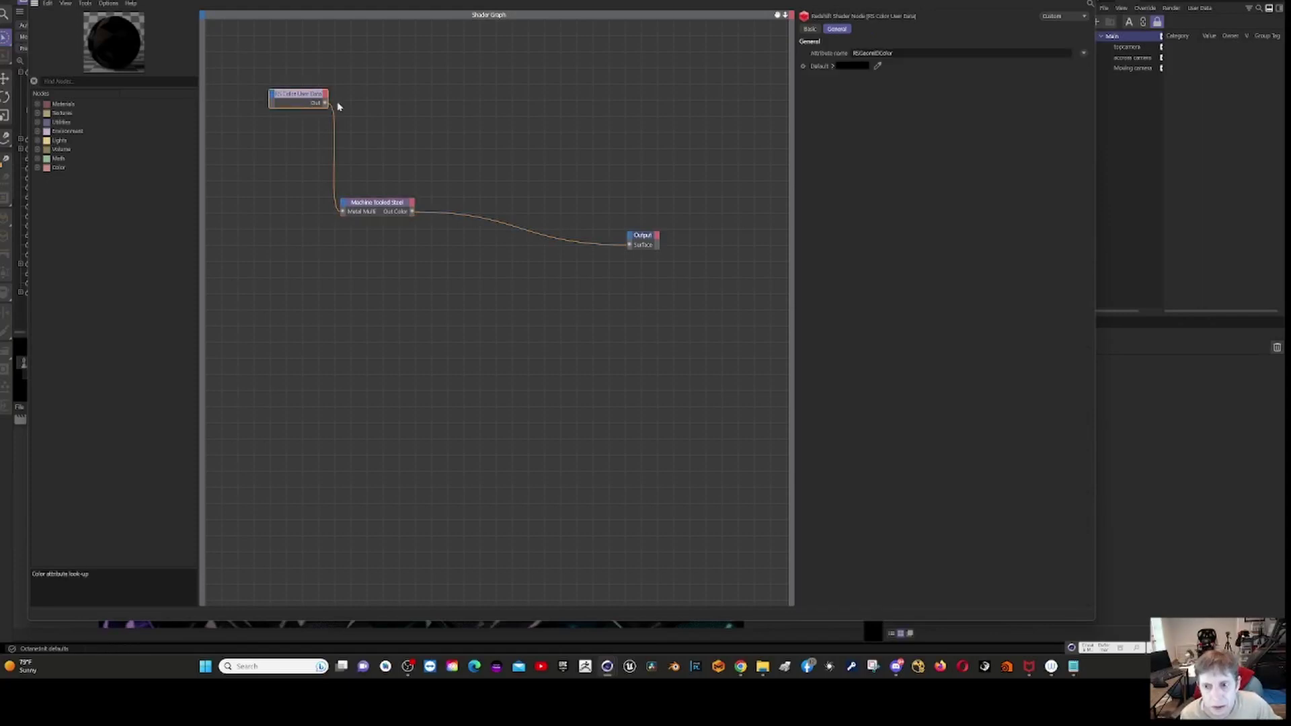
drag(902, 2, 837, 106)
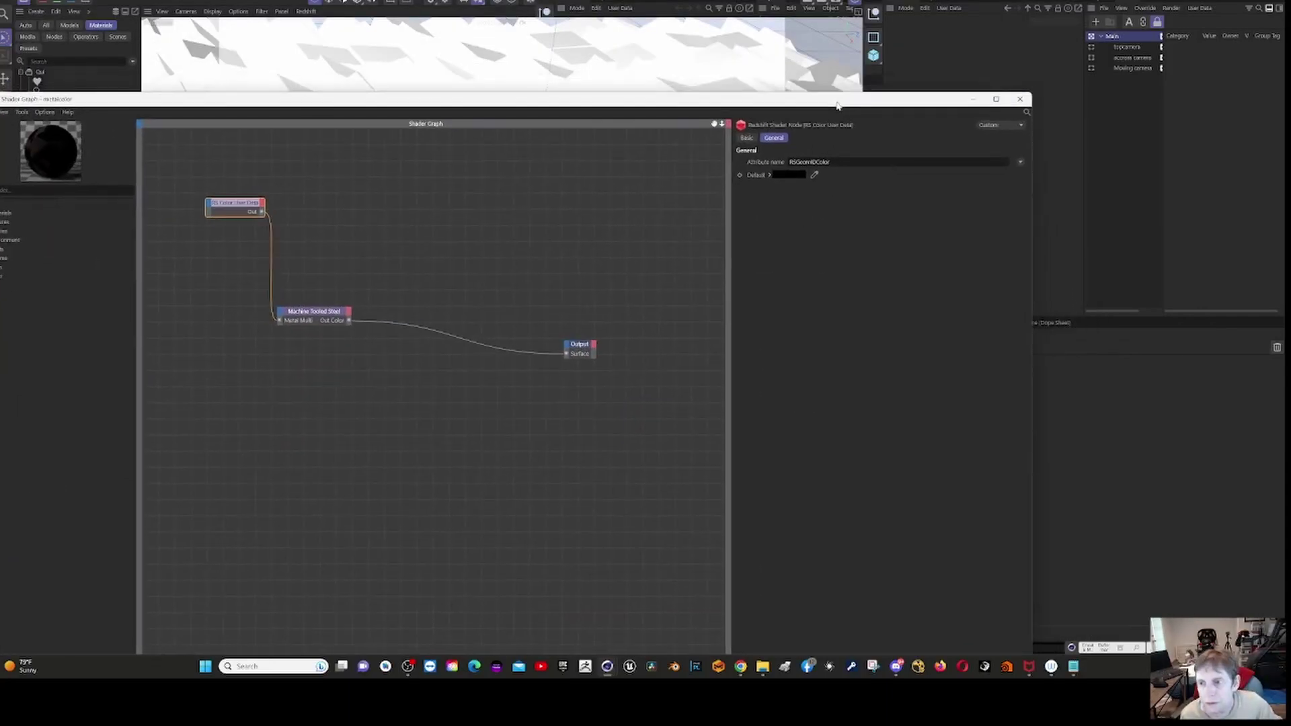
click(1097, 3)
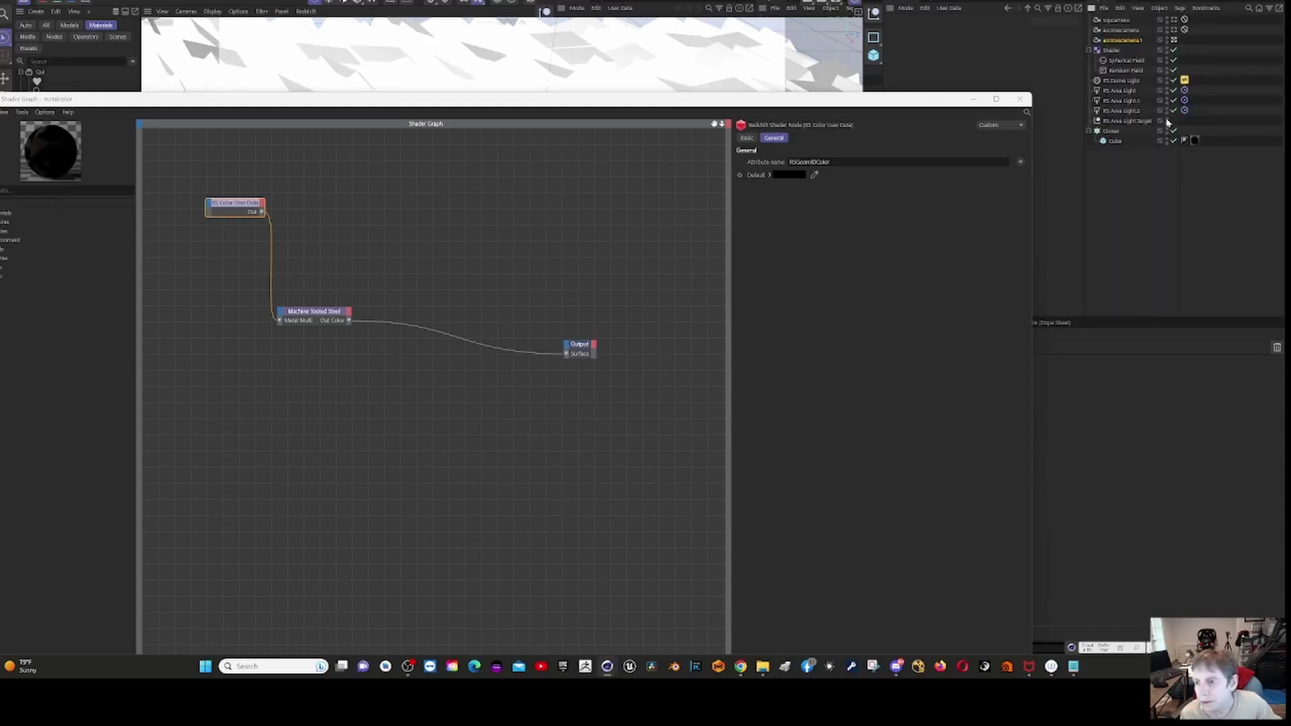
click(1110, 131)
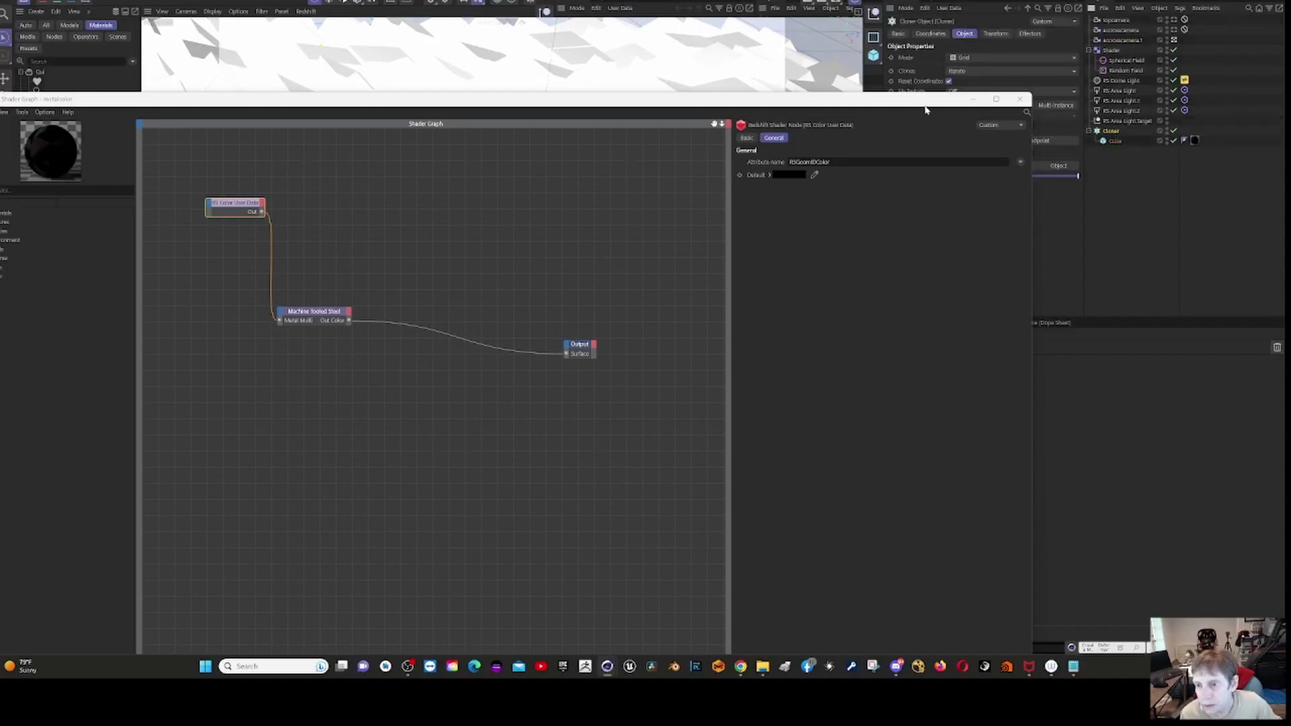
drag(917, 106, 718, 97)
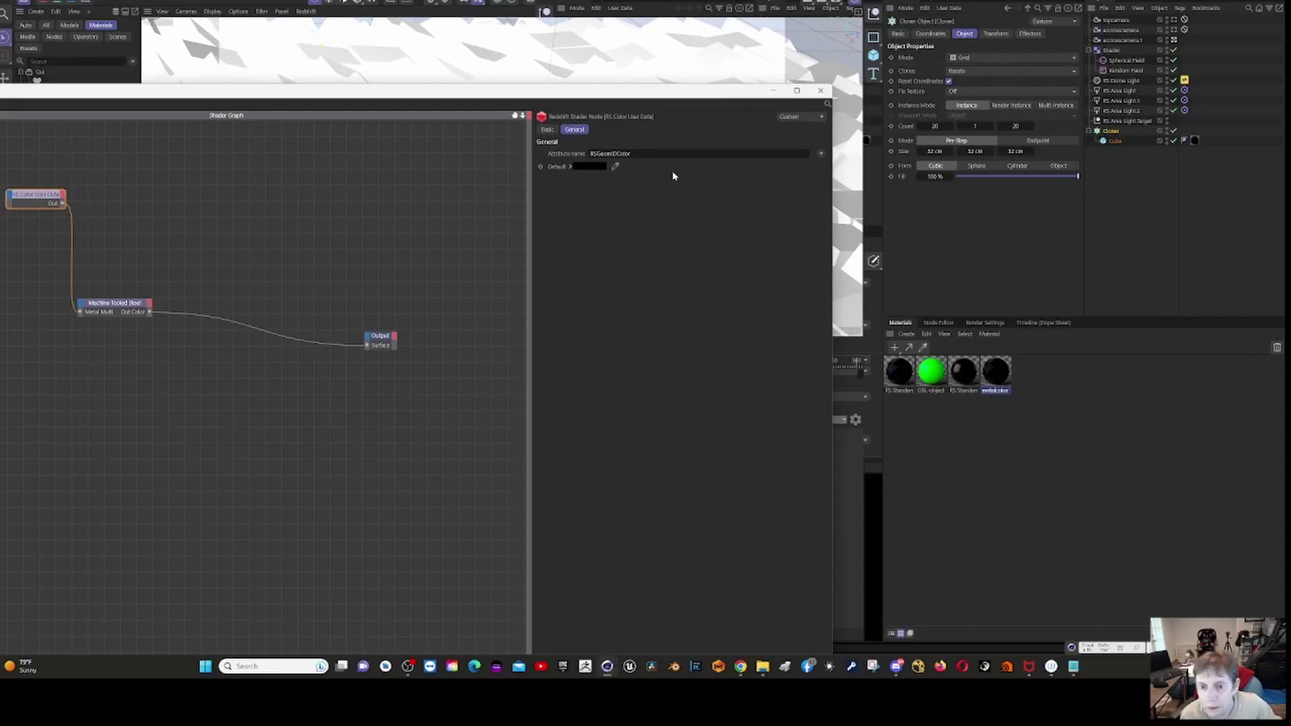
drag(532, 98, 977, 86)
click(389, 191)
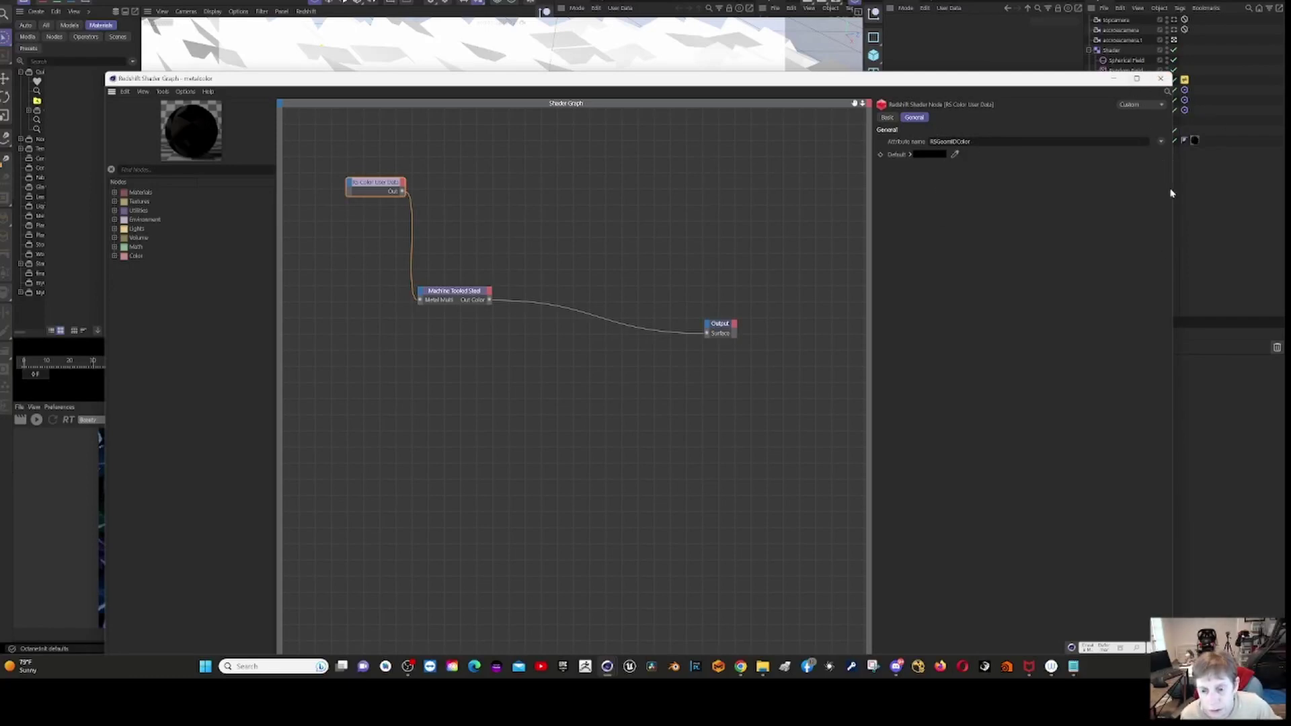
Display only the OSL script of the Machine Tooled Steel node, widen its code area, and read through the script.
click(459, 291)
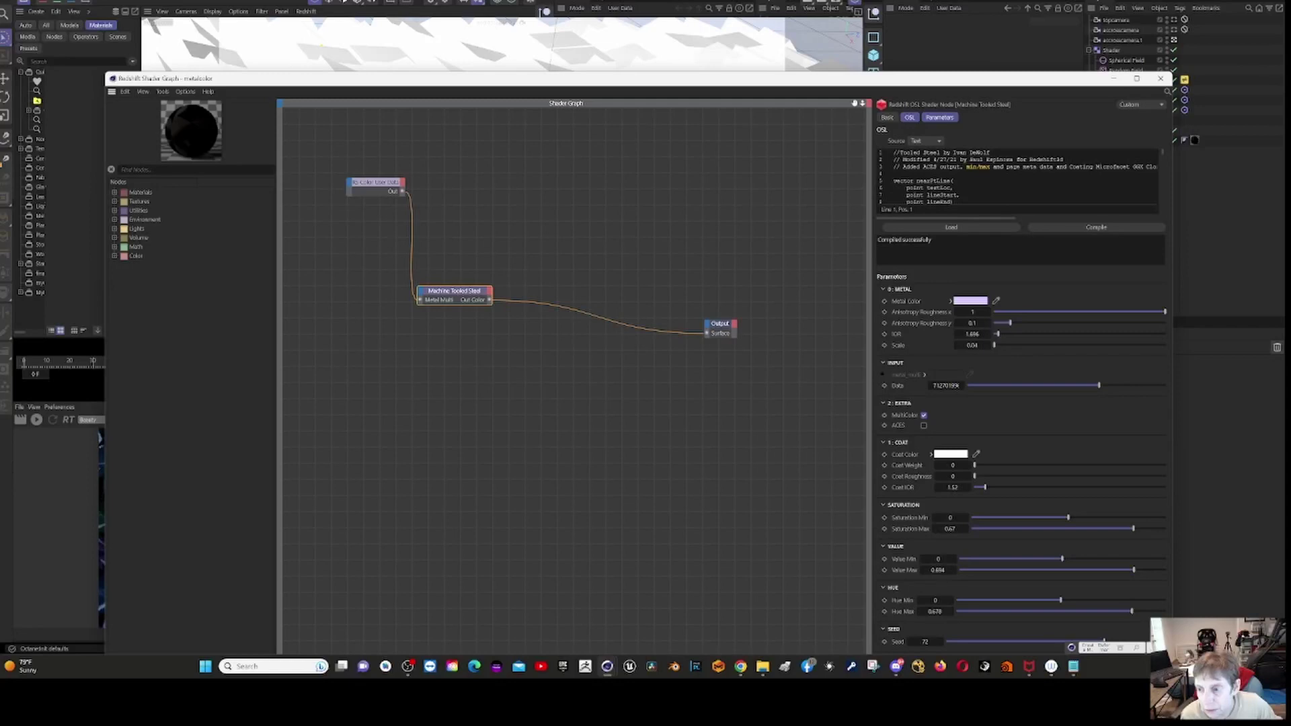
click(909, 119)
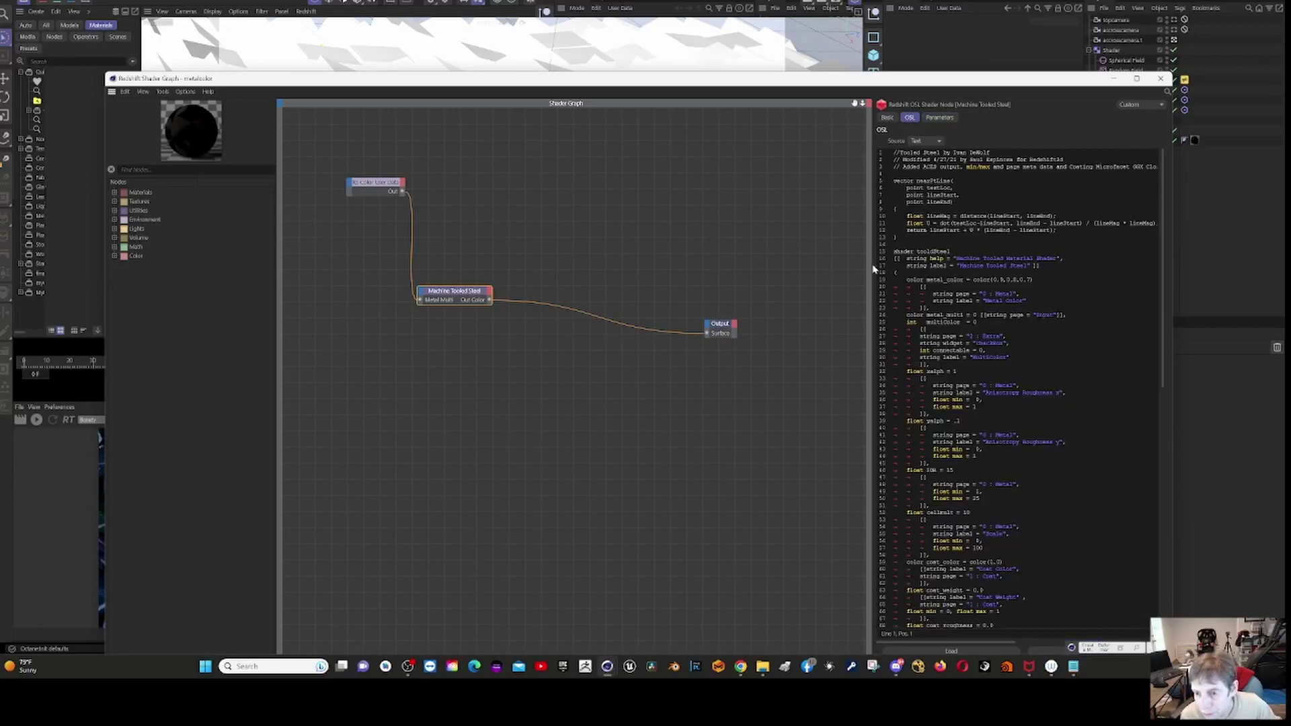
drag(872, 265, 629, 302)
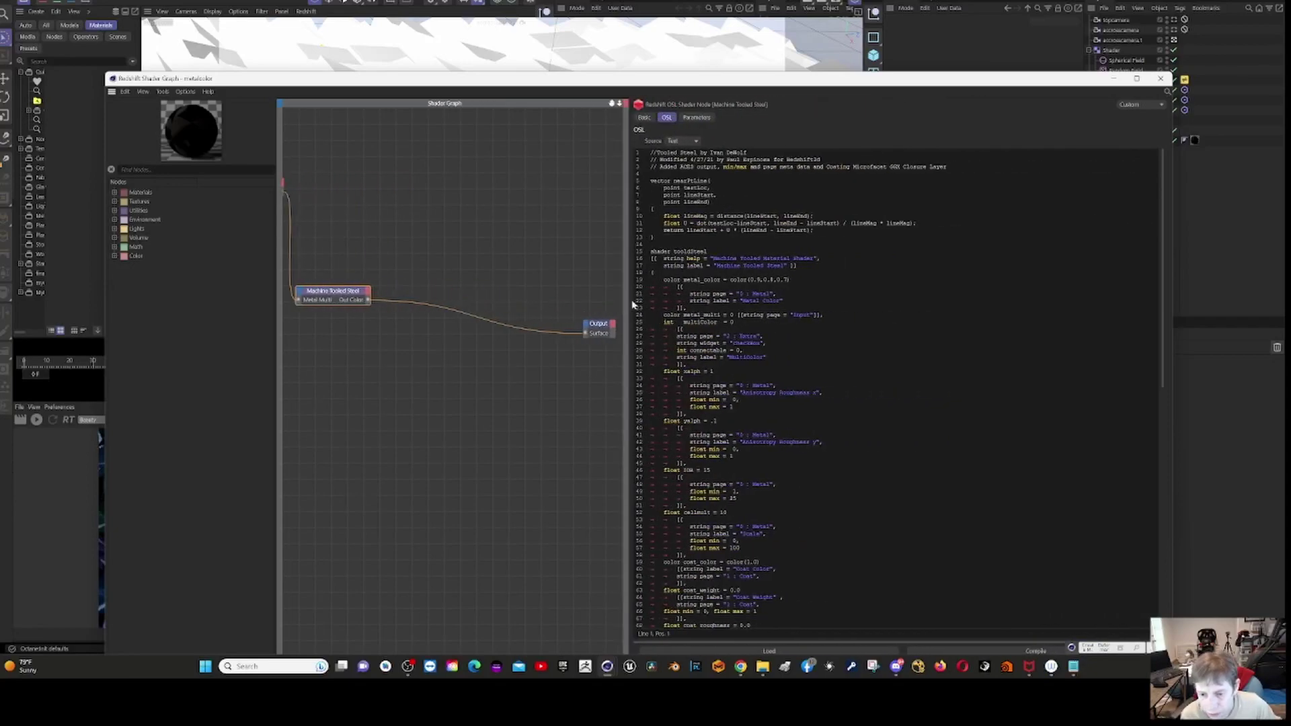
scroll(739, 390, down, 11)
scroll(894, 386, down, 6)
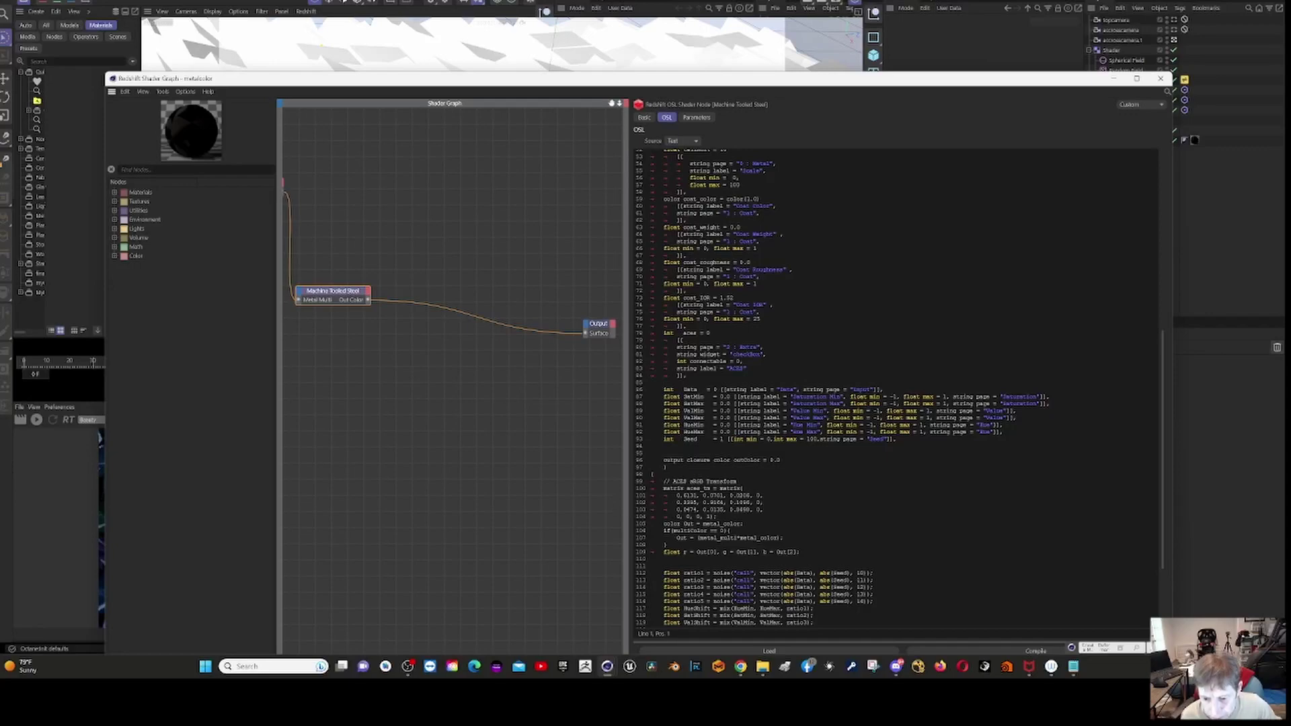
scroll(896, 387, down, 6)
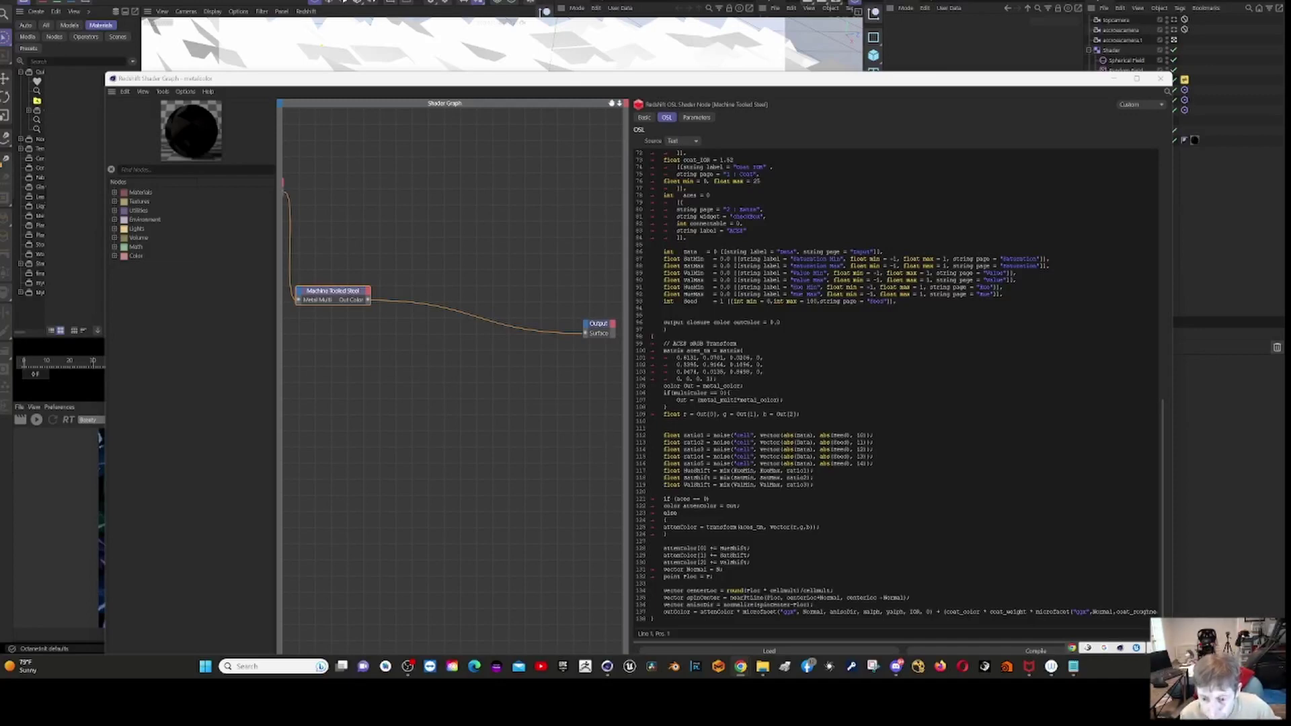
Consult the Closures section of the Open Shading Language specification PDF, review the node's OSL script again, and close the shader graph.
click(743, 442)
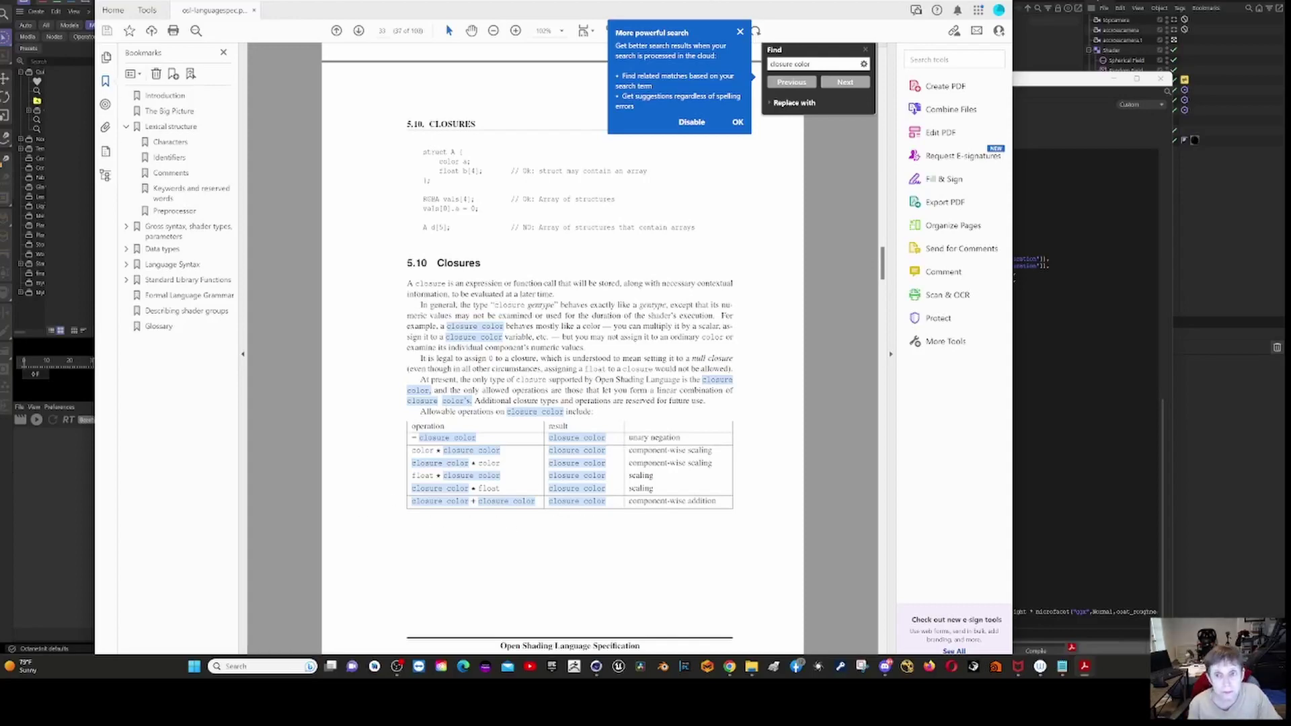
key(alt+Tab)
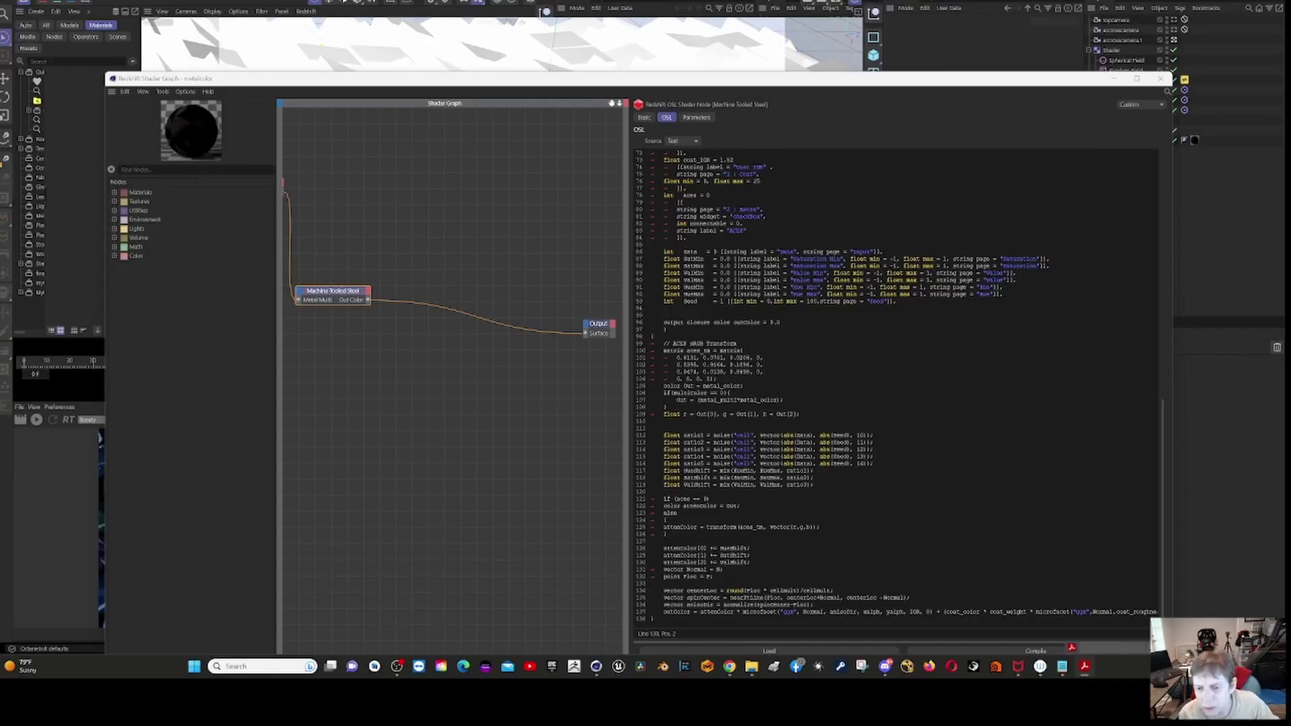
scroll(899, 390, up, 6)
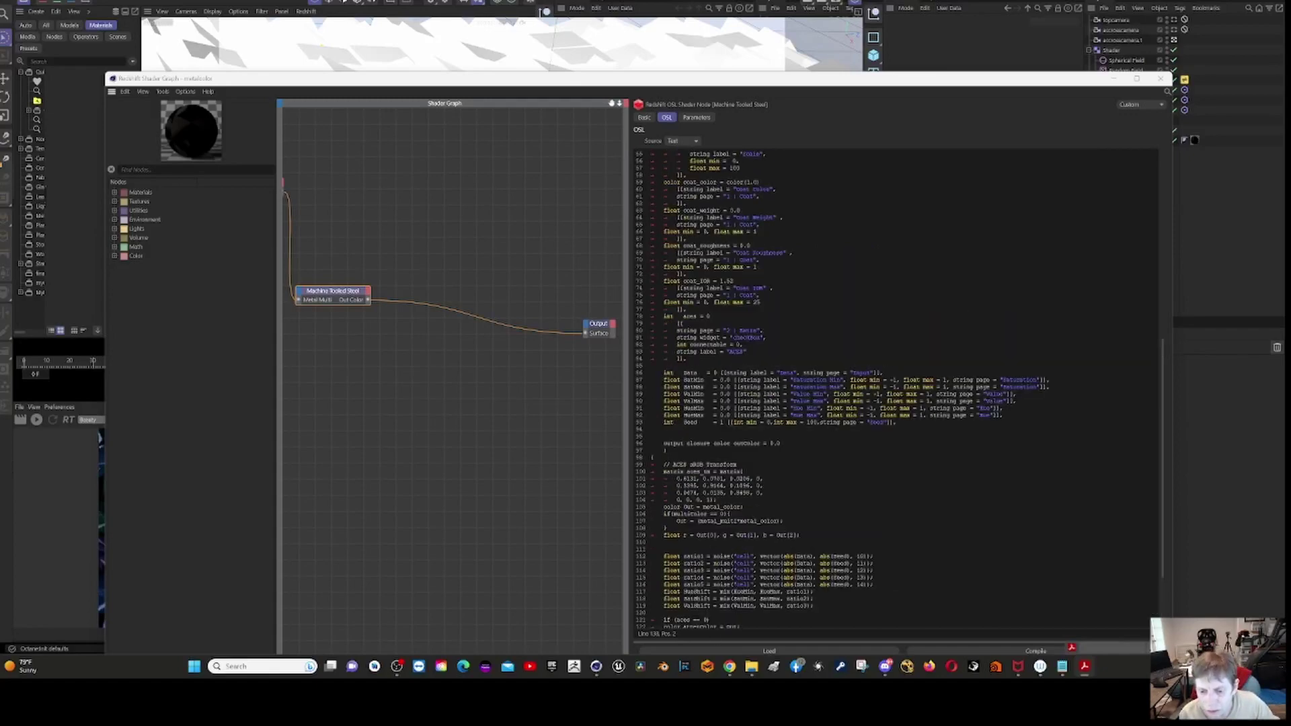
scroll(900, 389, up, 18)
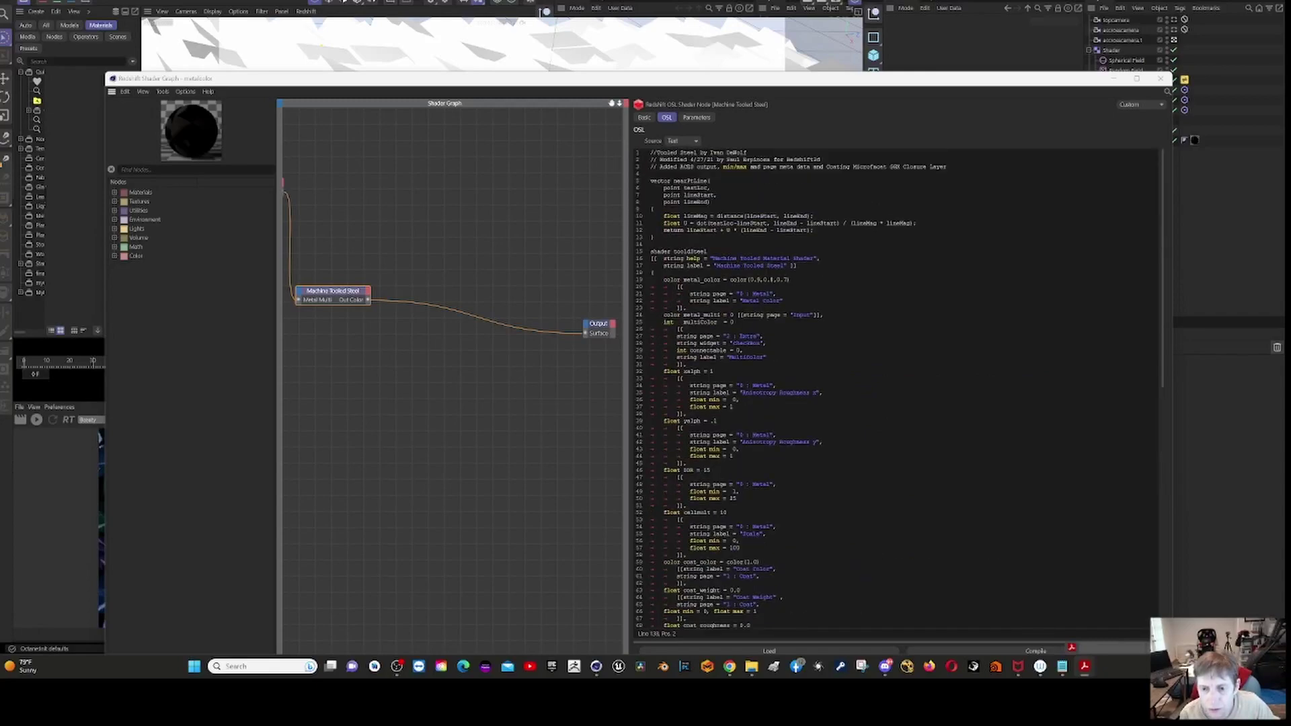
scroll(899, 389, down, 20)
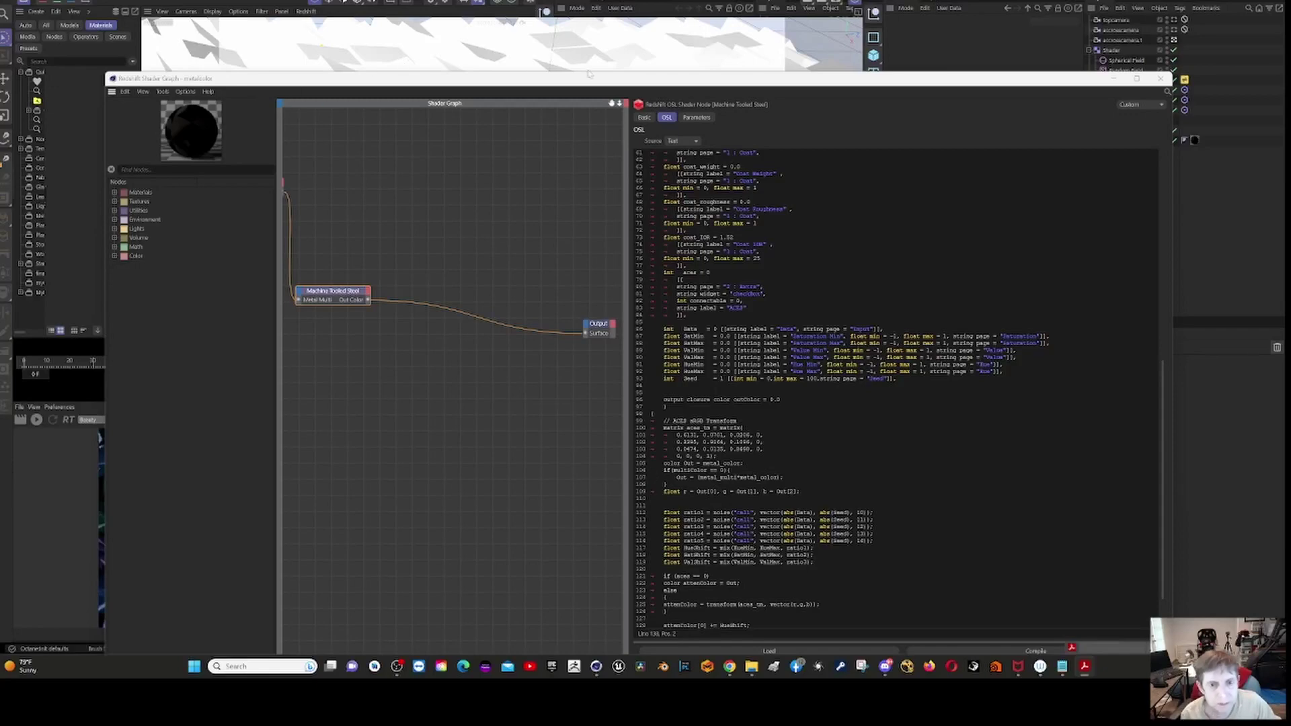
drag(626, 84, 562, 116)
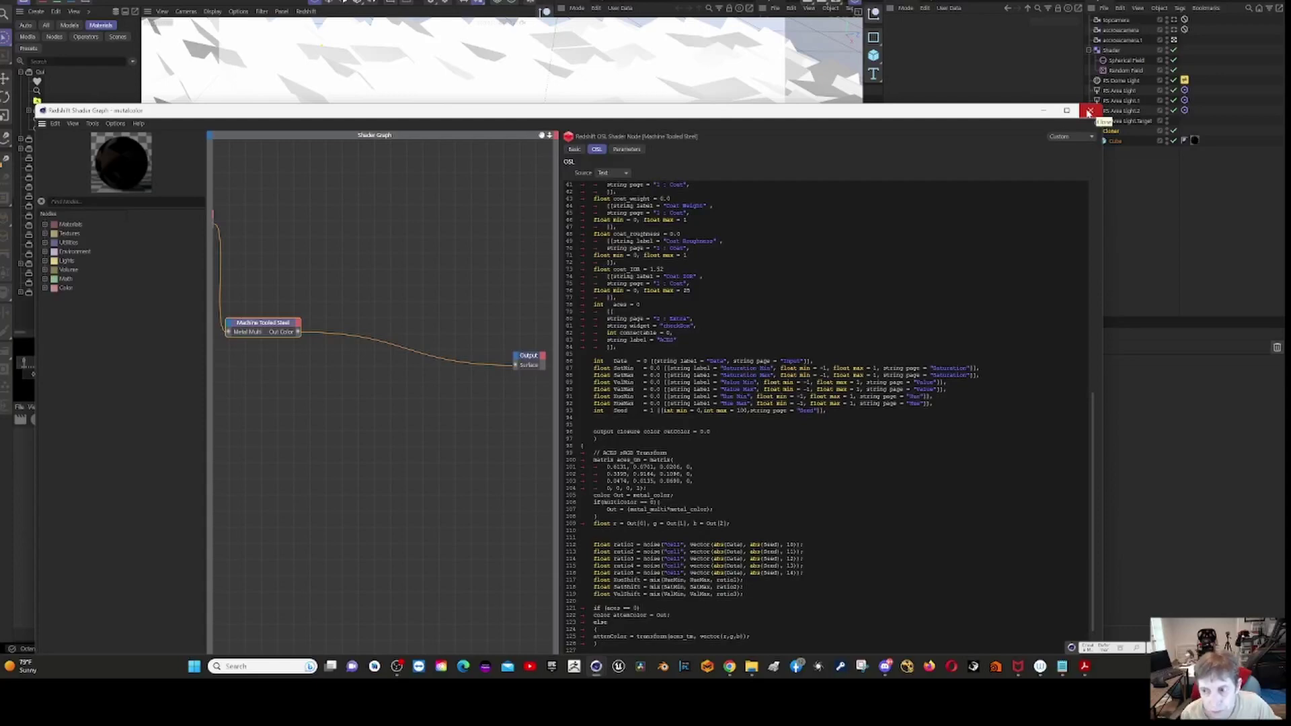
scroll(826, 417, down, 10)
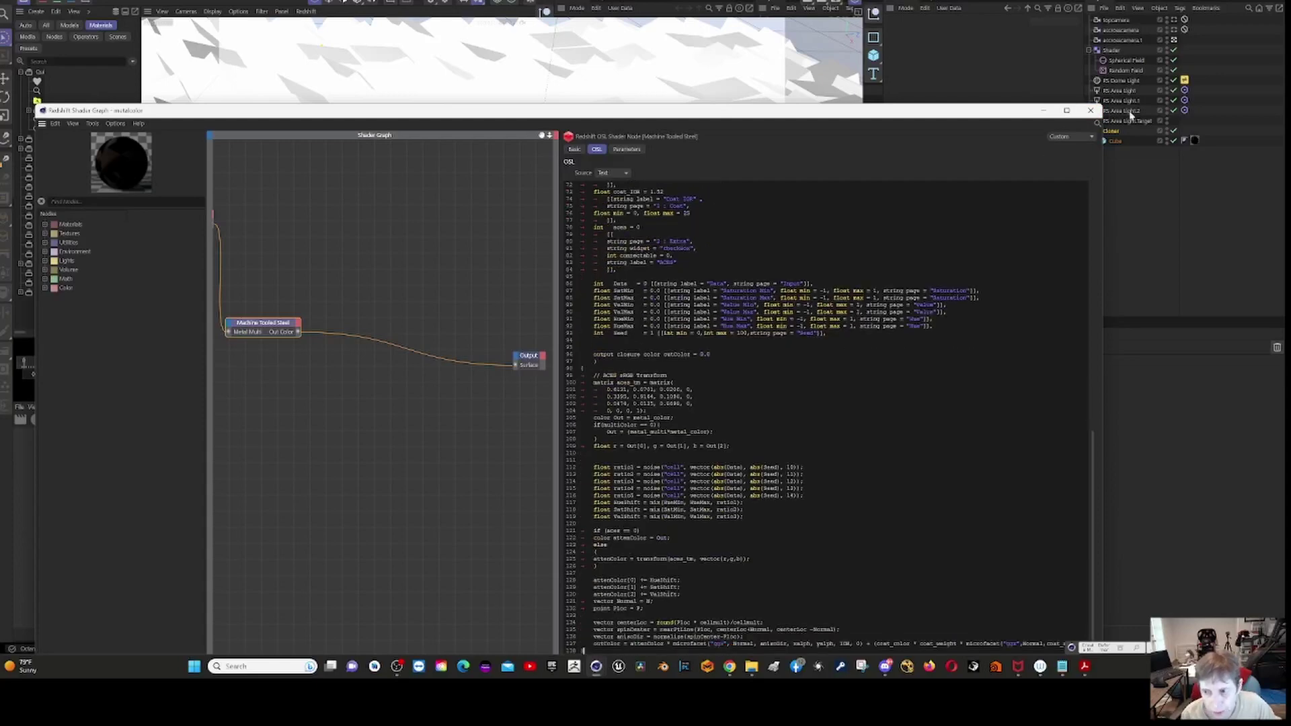
click(1090, 109)
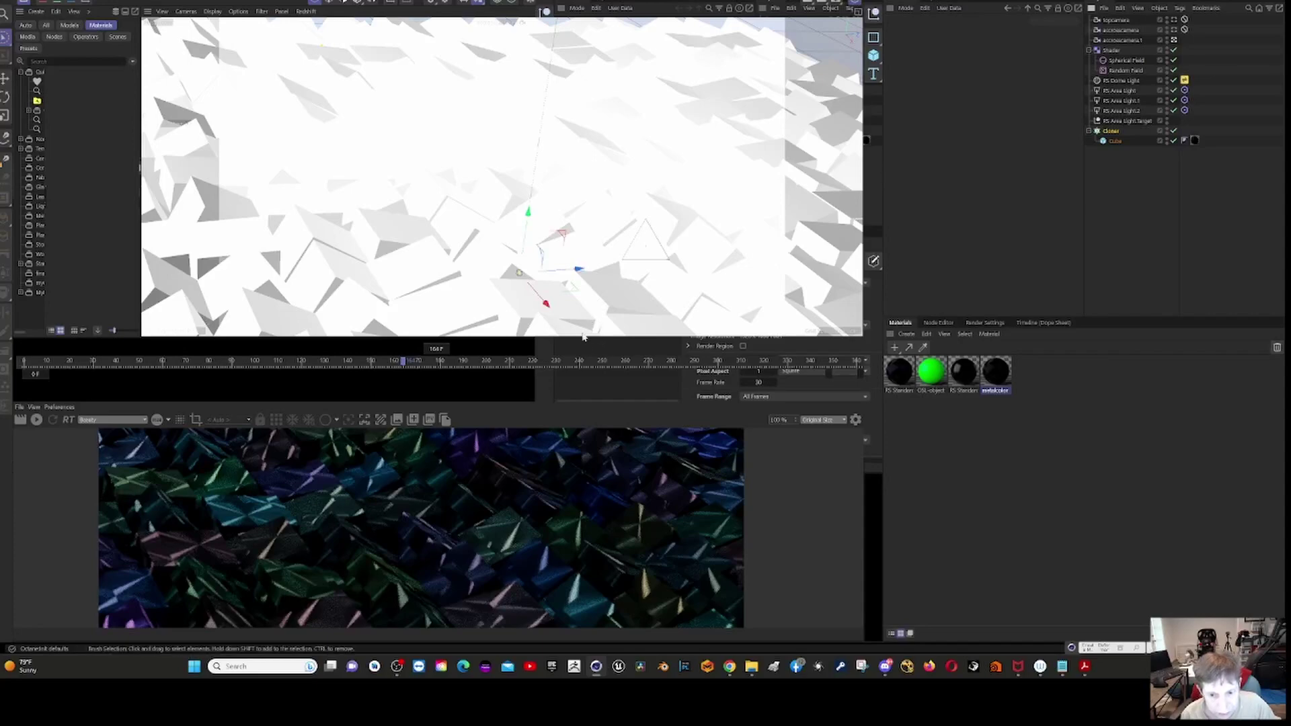
Play the animation in the viewport, preview the across camera take, and return to the Main take with playback stopped.
drag(584, 338, 608, 173)
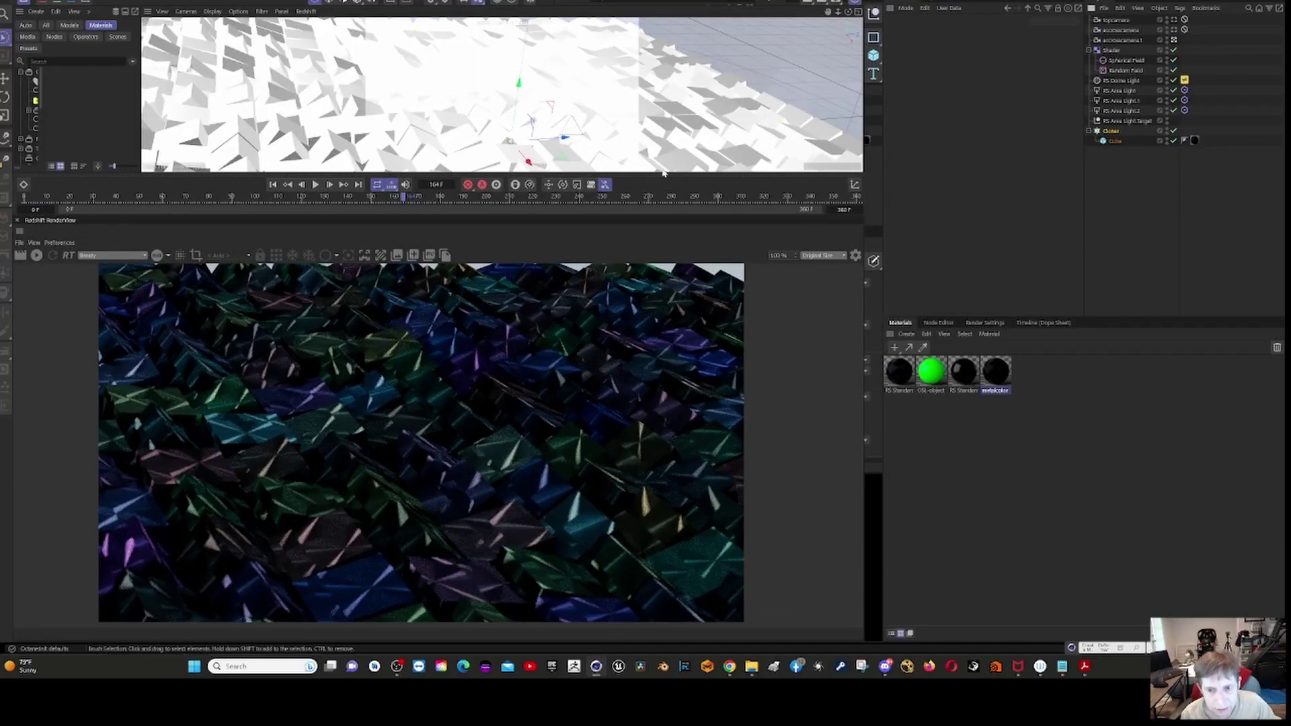
drag(662, 174, 404, 341)
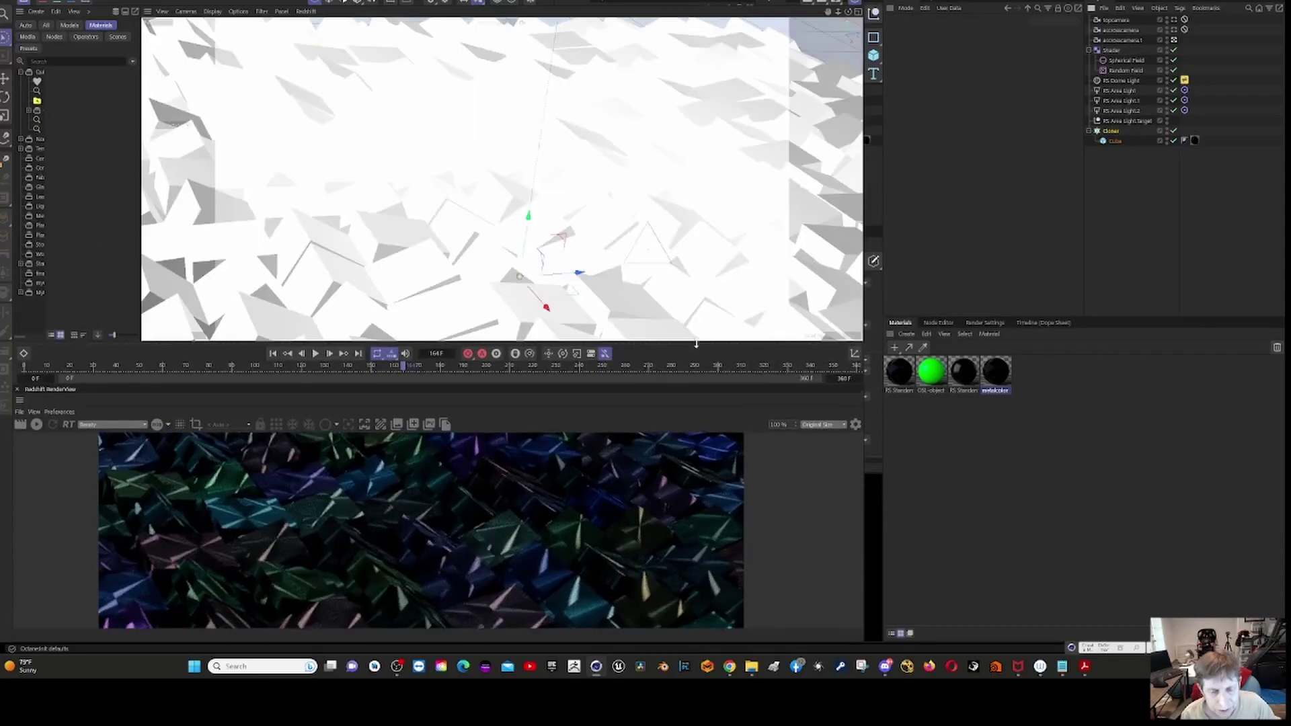
click(272, 353)
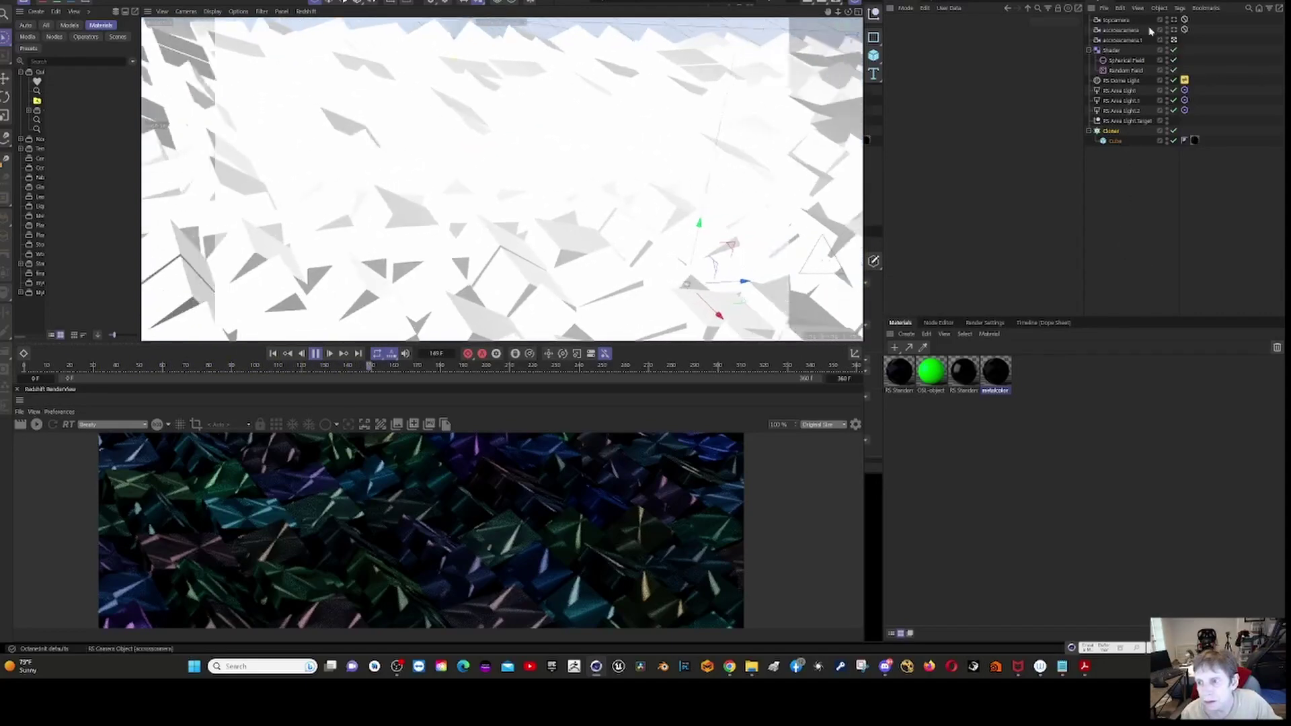
click(1124, 3)
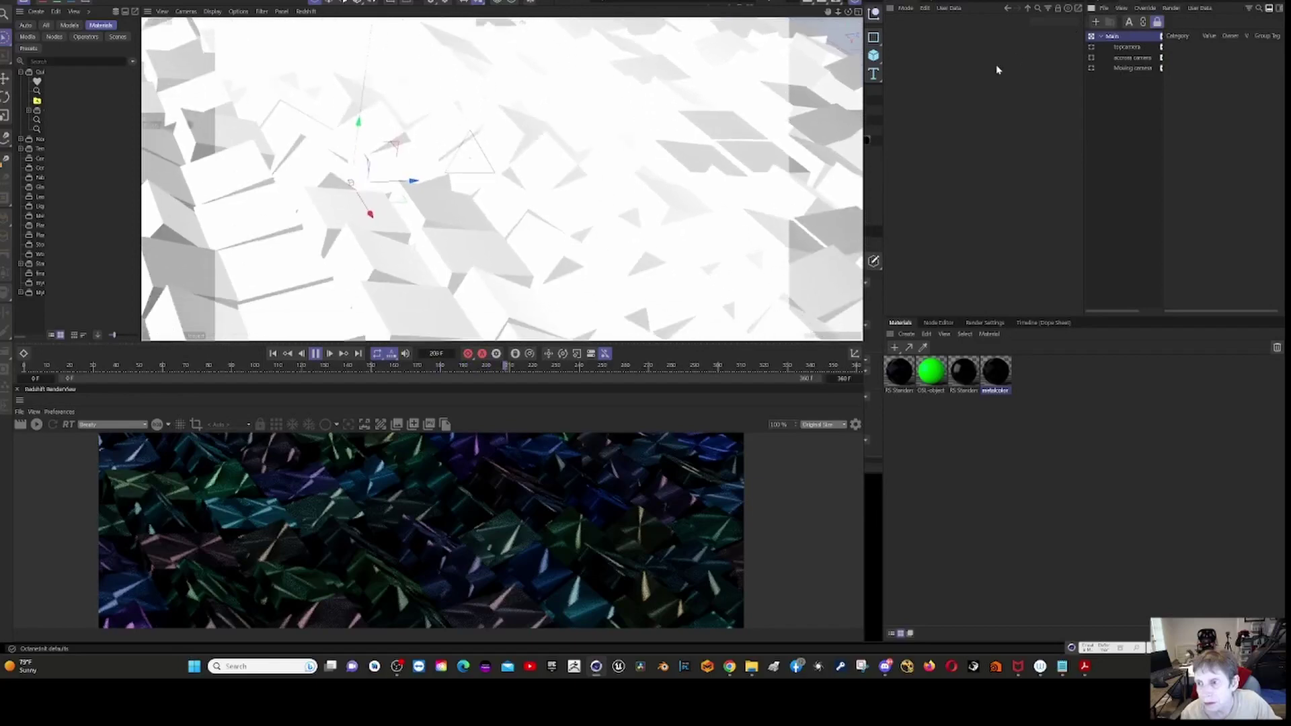
click(1090, 58)
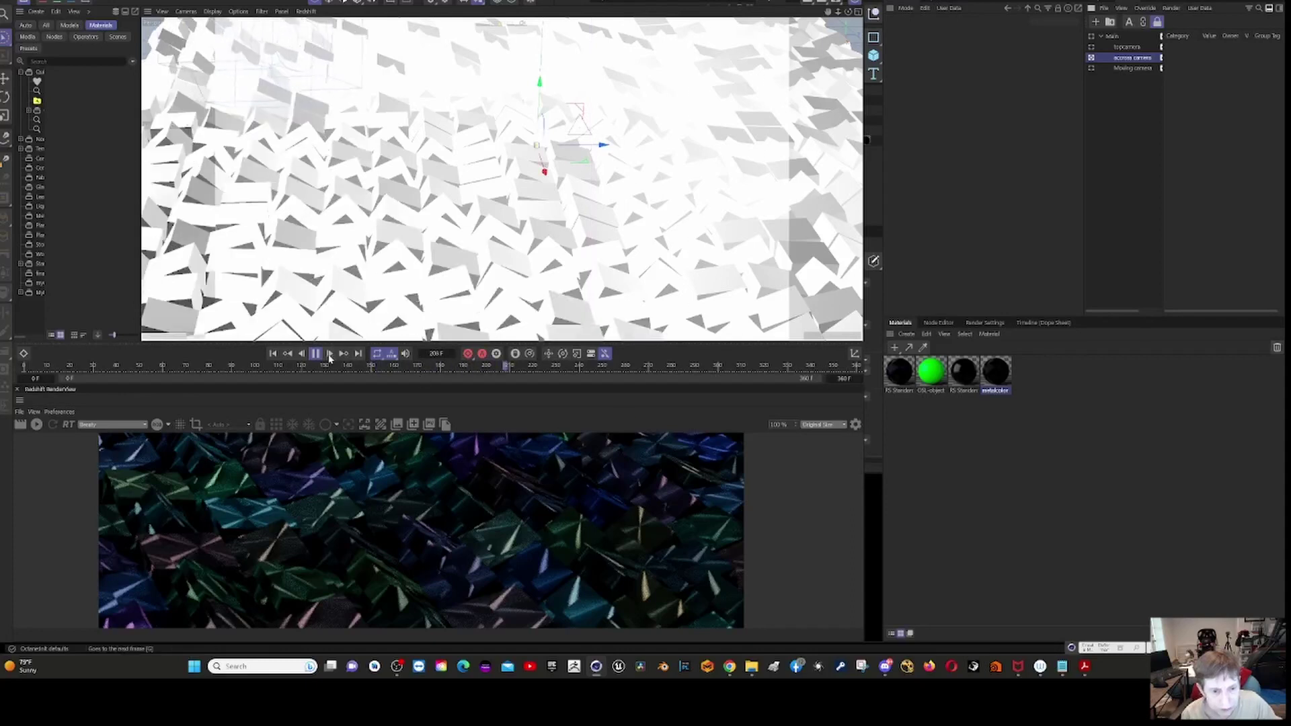
key(F8)
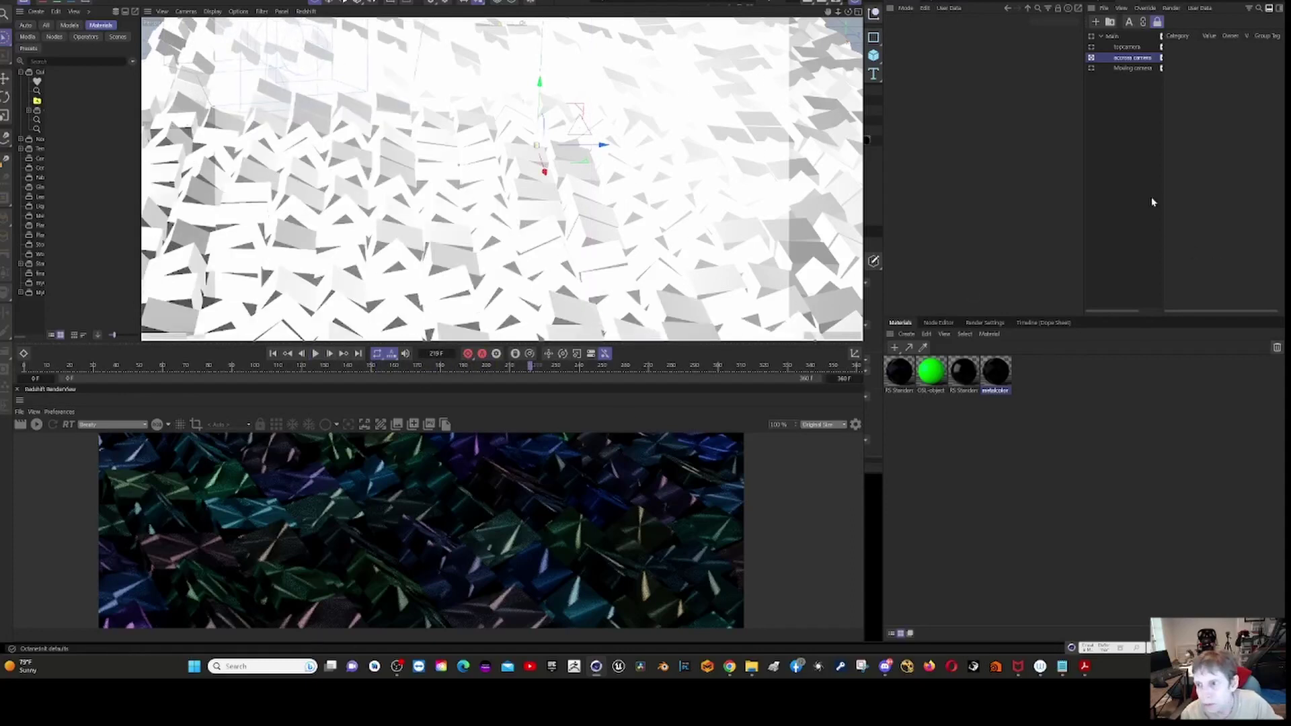
click(1091, 37)
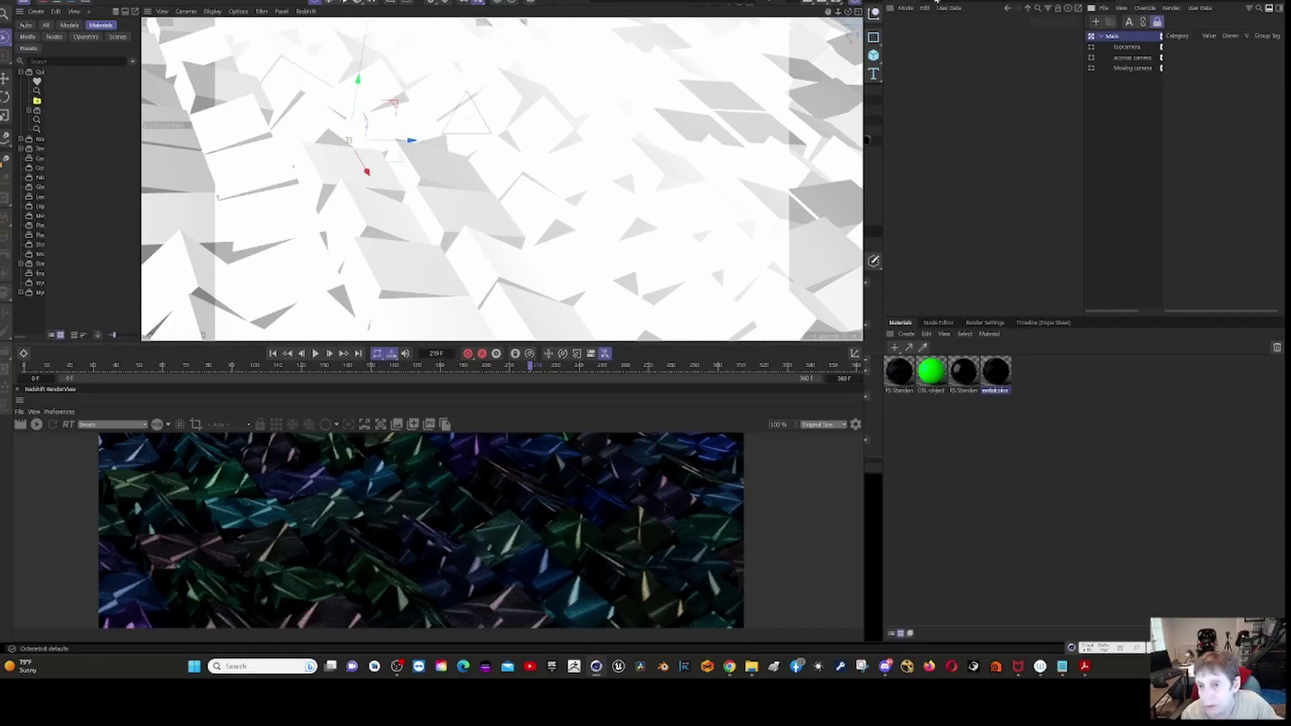
Show the scene's object list and examine the effectors assigned to the Cloner.
click(1099, 2)
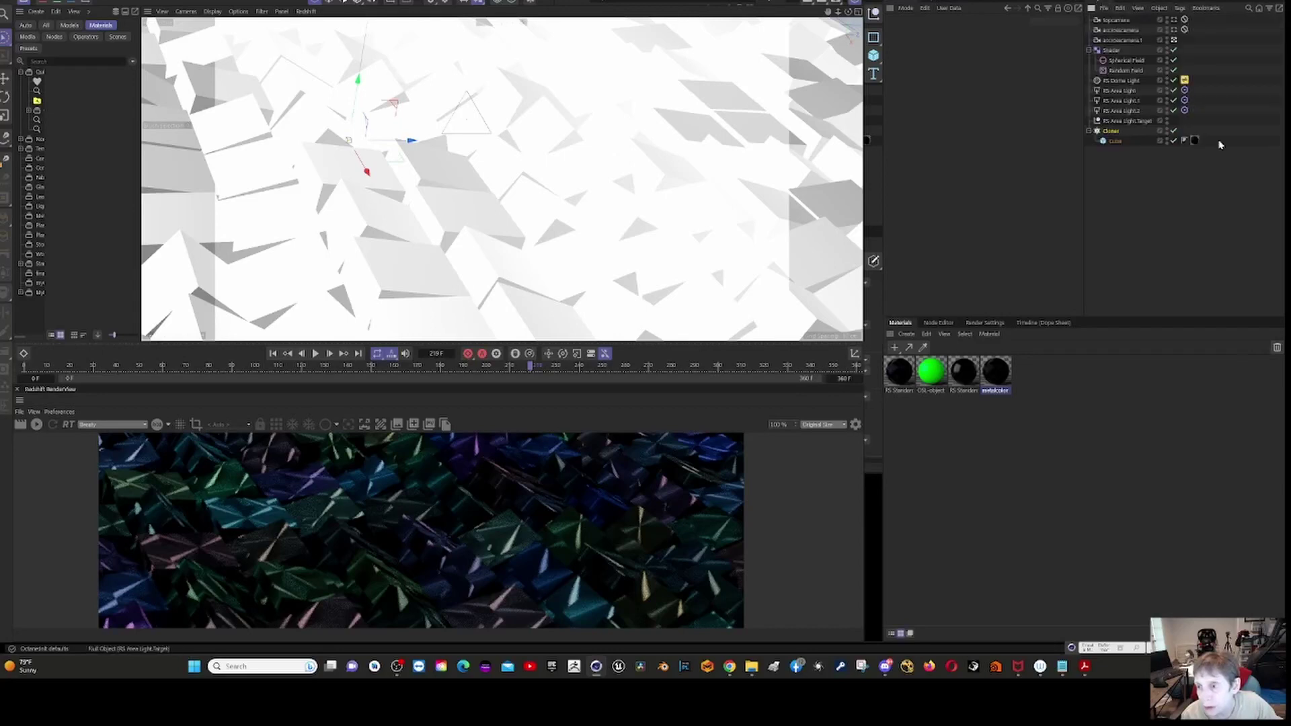
click(1111, 131)
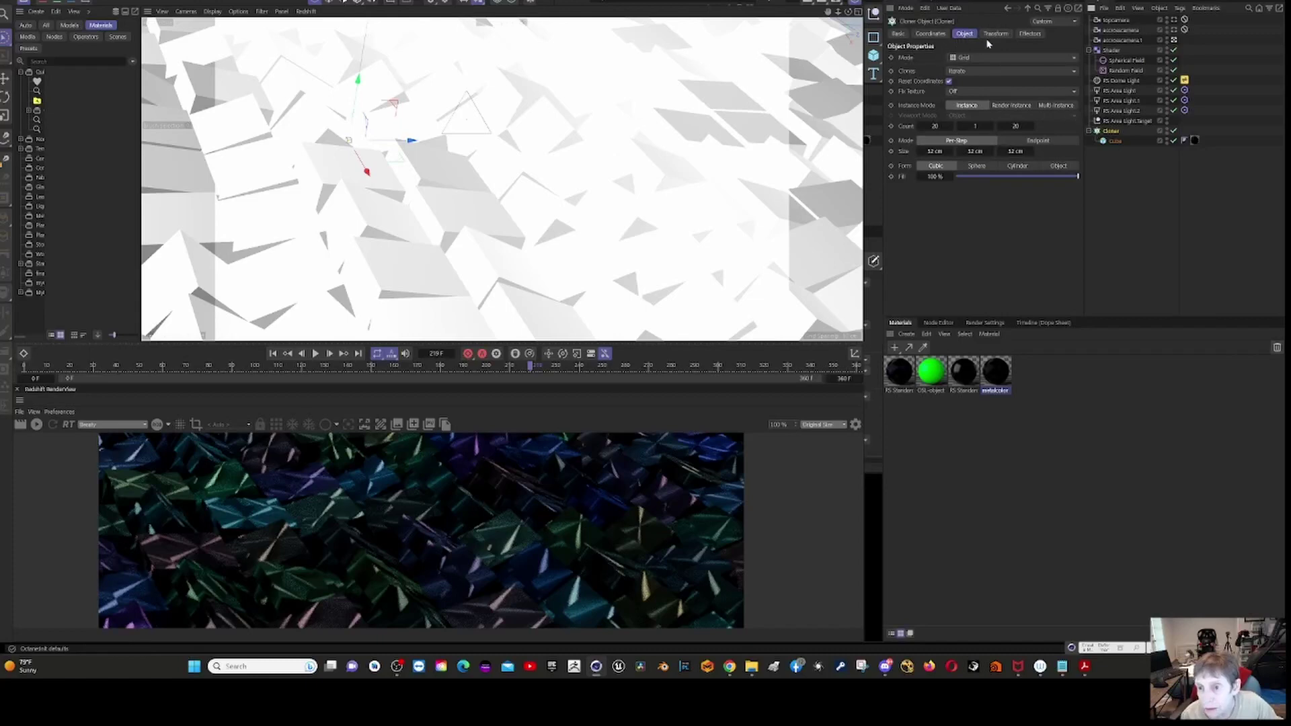
click(1037, 34)
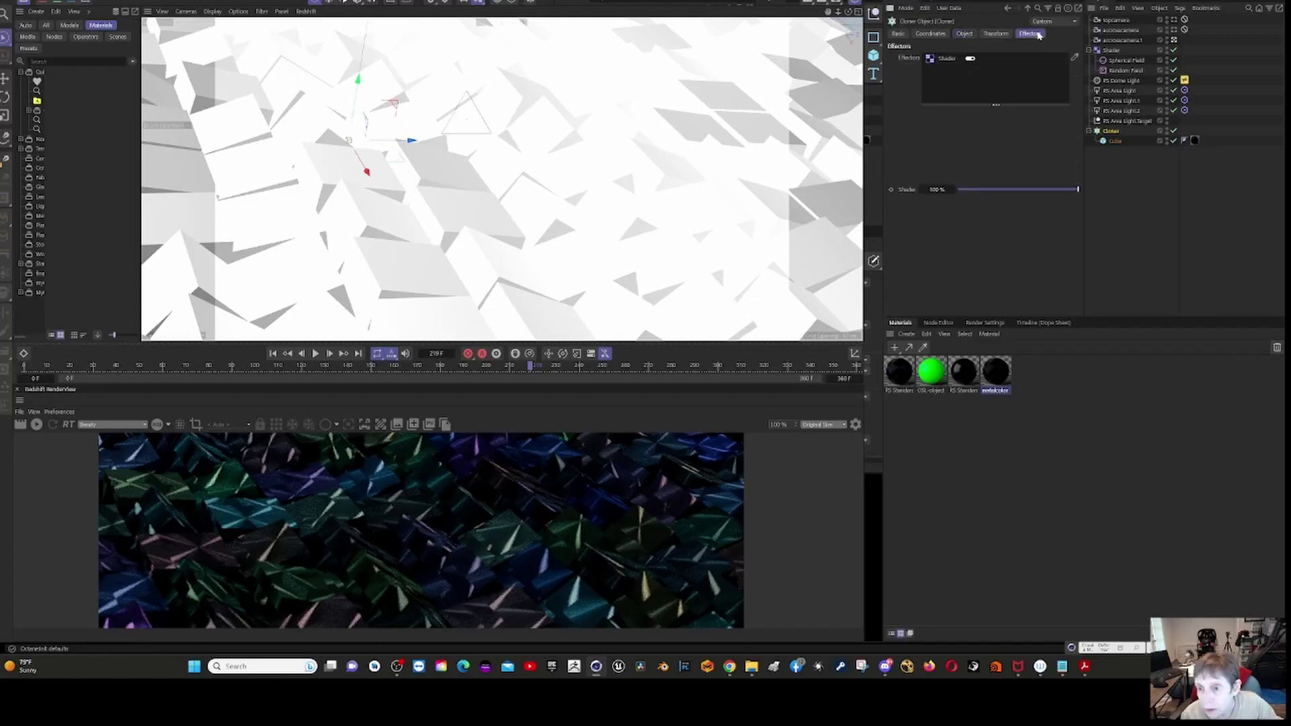
Examine the Shader effector's parameters along with the settings of its Spherical Field and Random Field.
click(1110, 52)
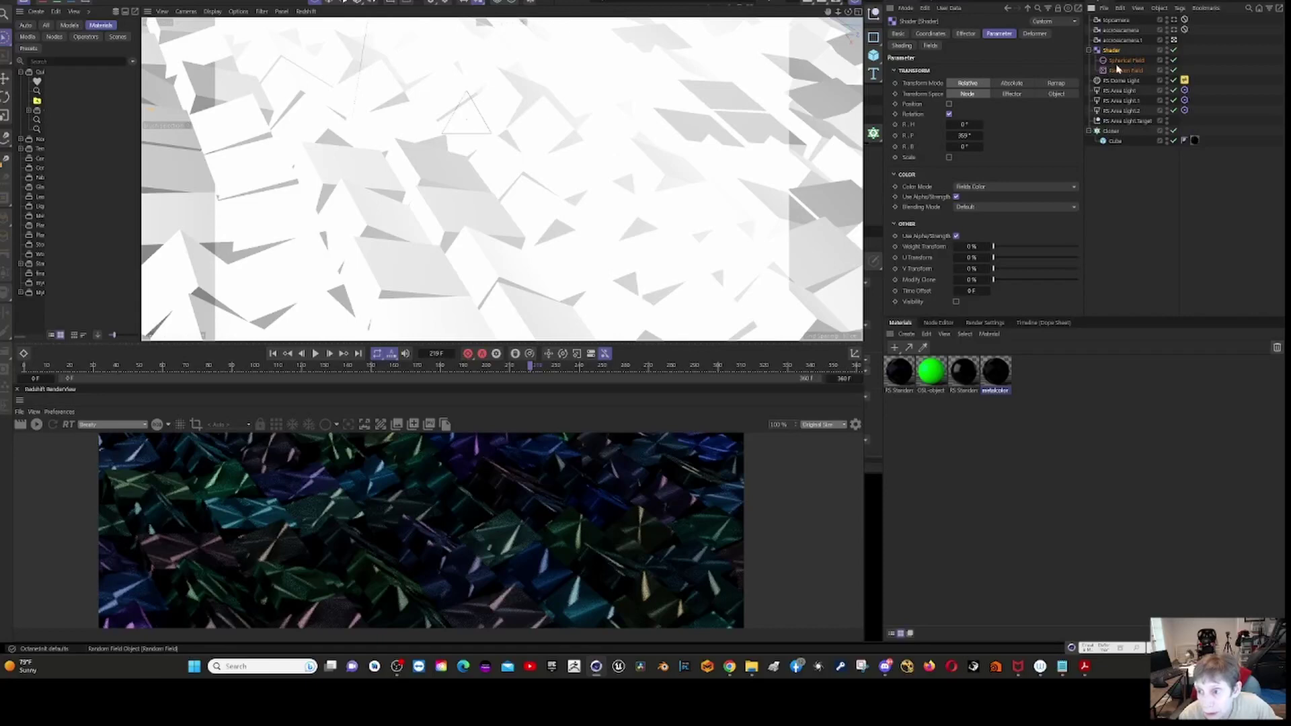
click(1116, 62)
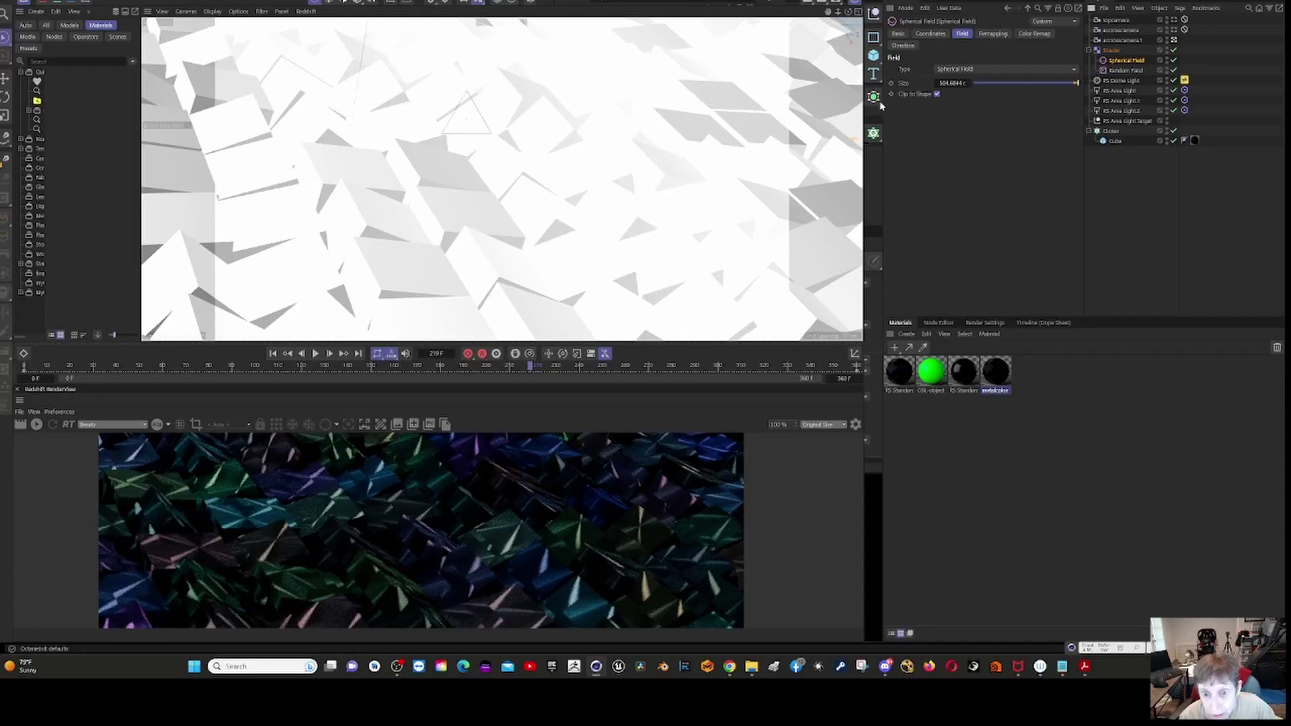
click(1119, 71)
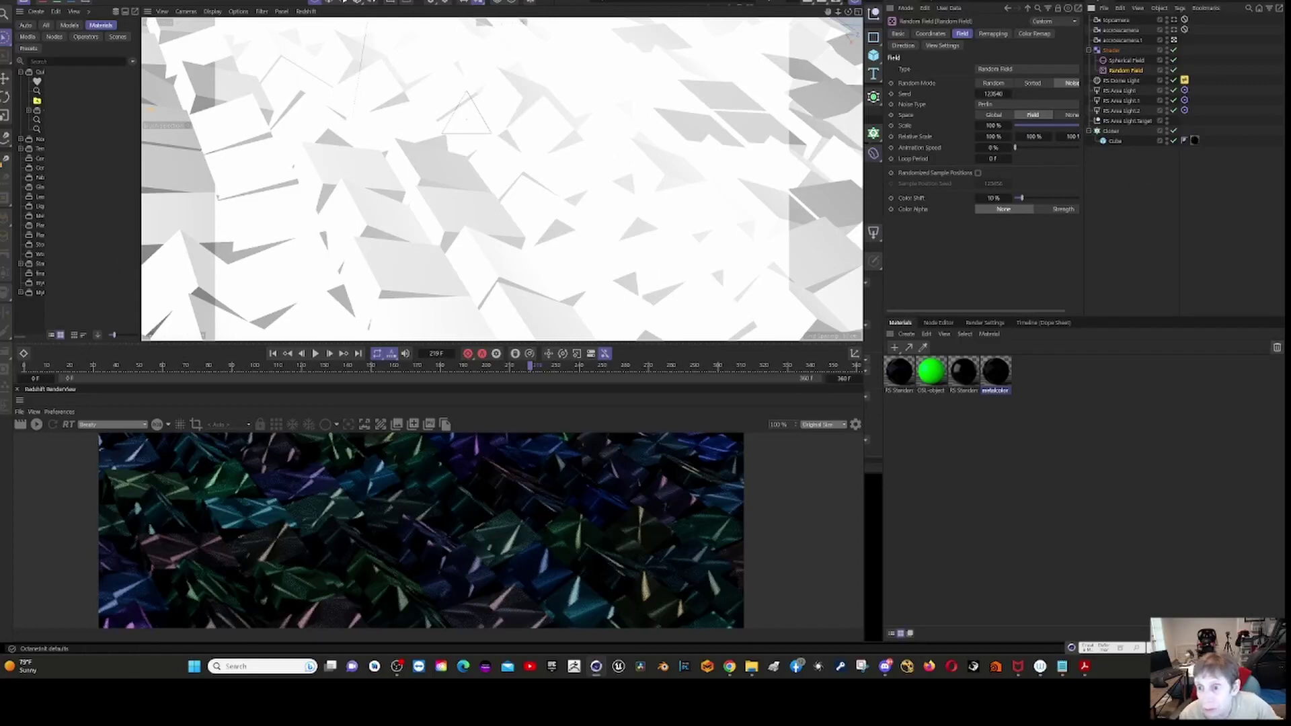
click(1111, 51)
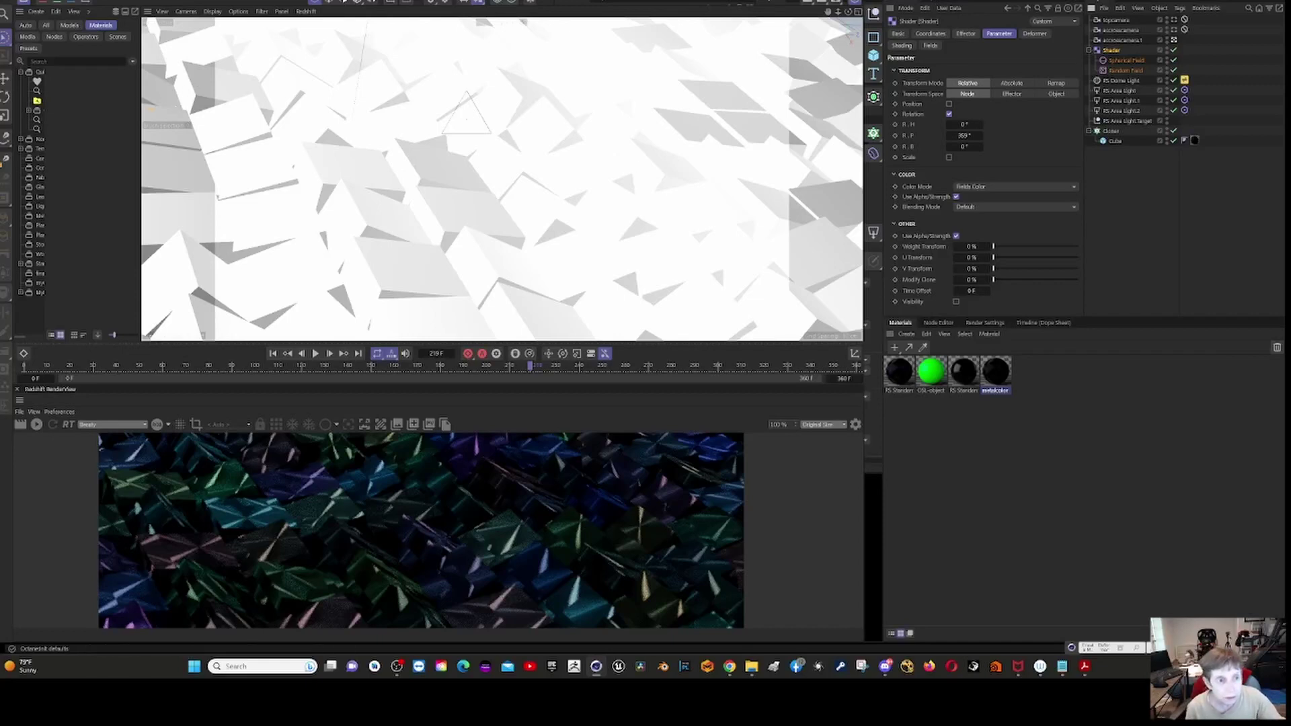
Open the shader graph of the green OSL object data material, read the ColorJitter node's OSL script, and close the graph.
click(925, 372)
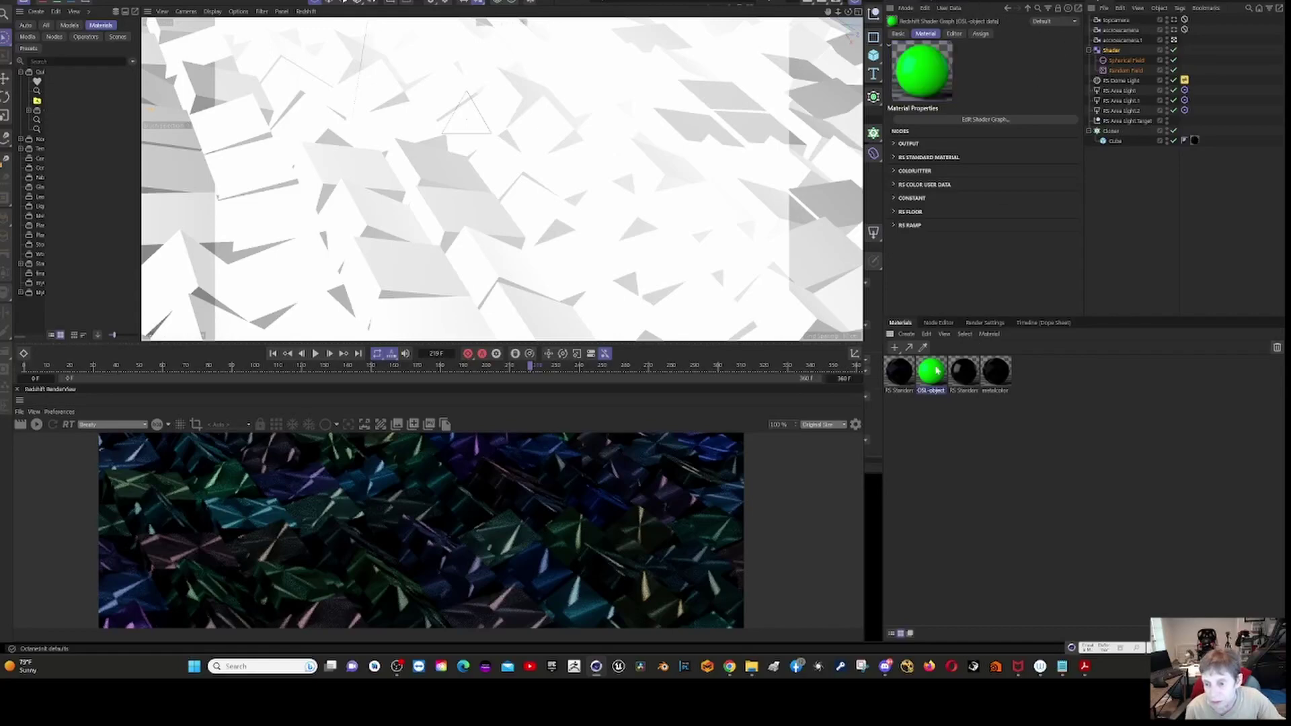
click(940, 119)
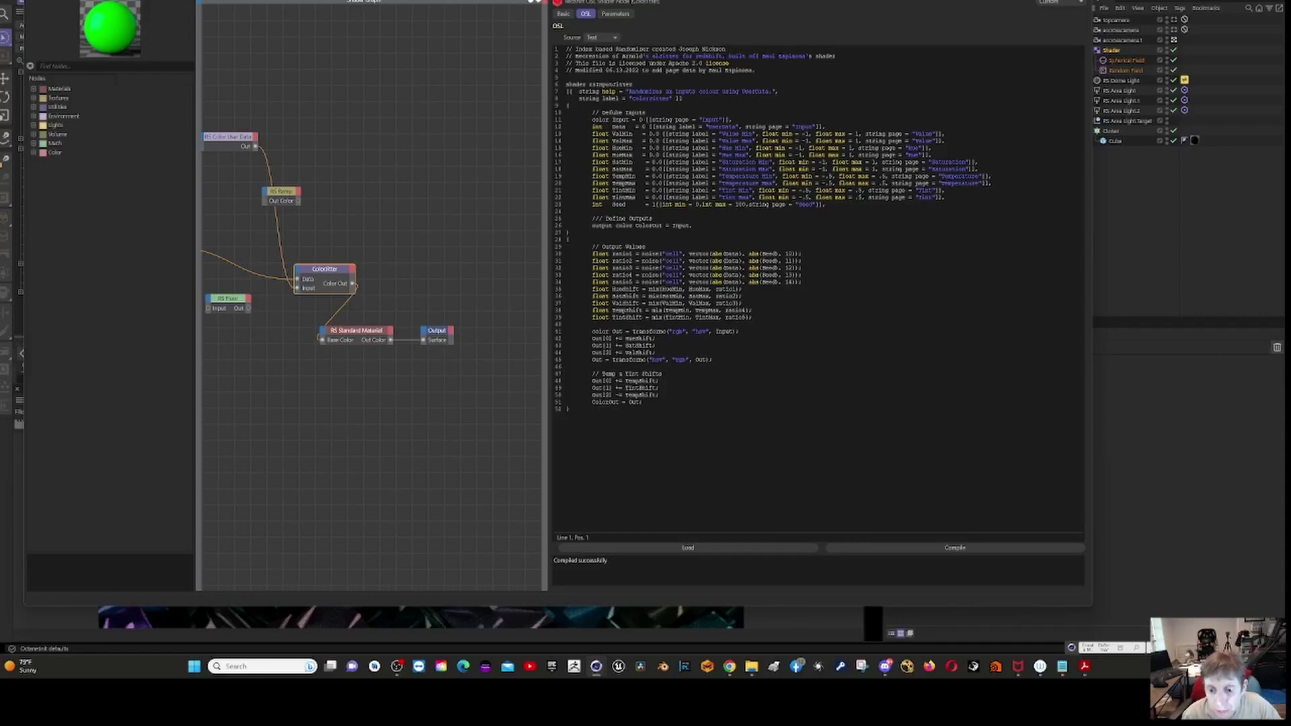
key(Escape)
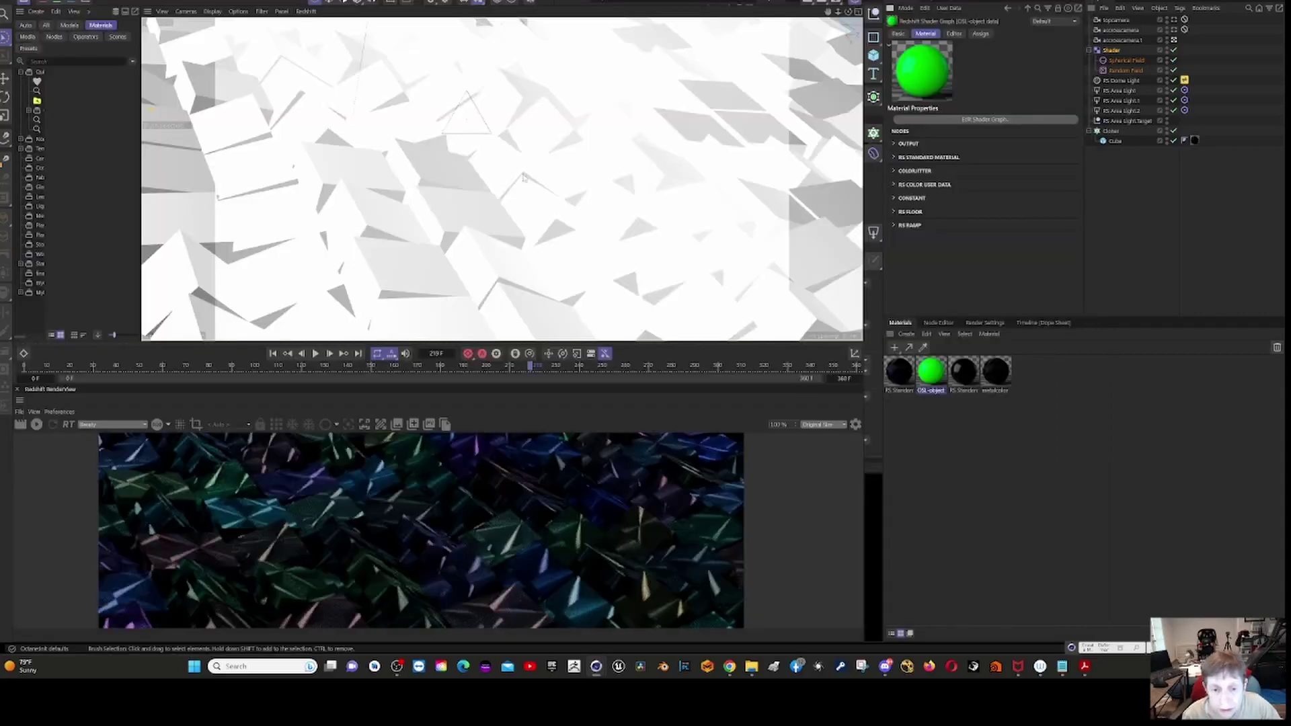
Open the first RS Standard material's shader graph, enlarge the node area beside the OSL script, and reposition the RS Color User Data node.
click(898, 374)
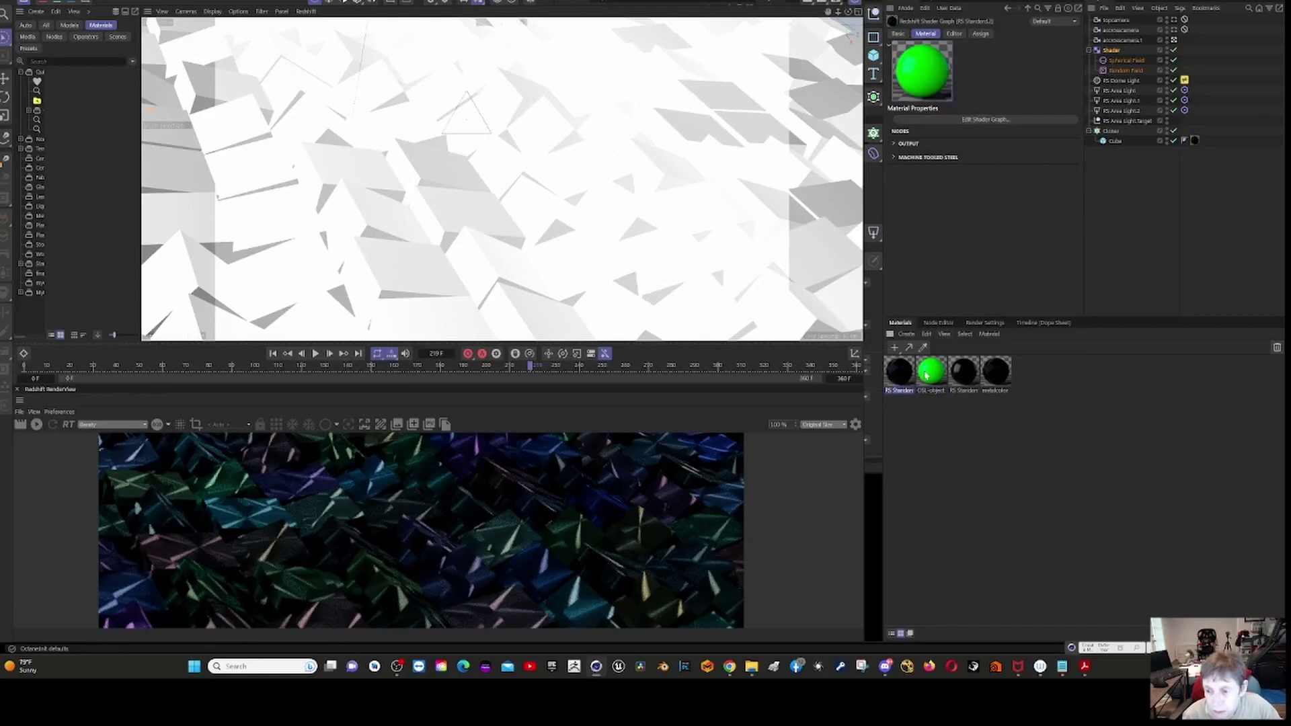
click(950, 121)
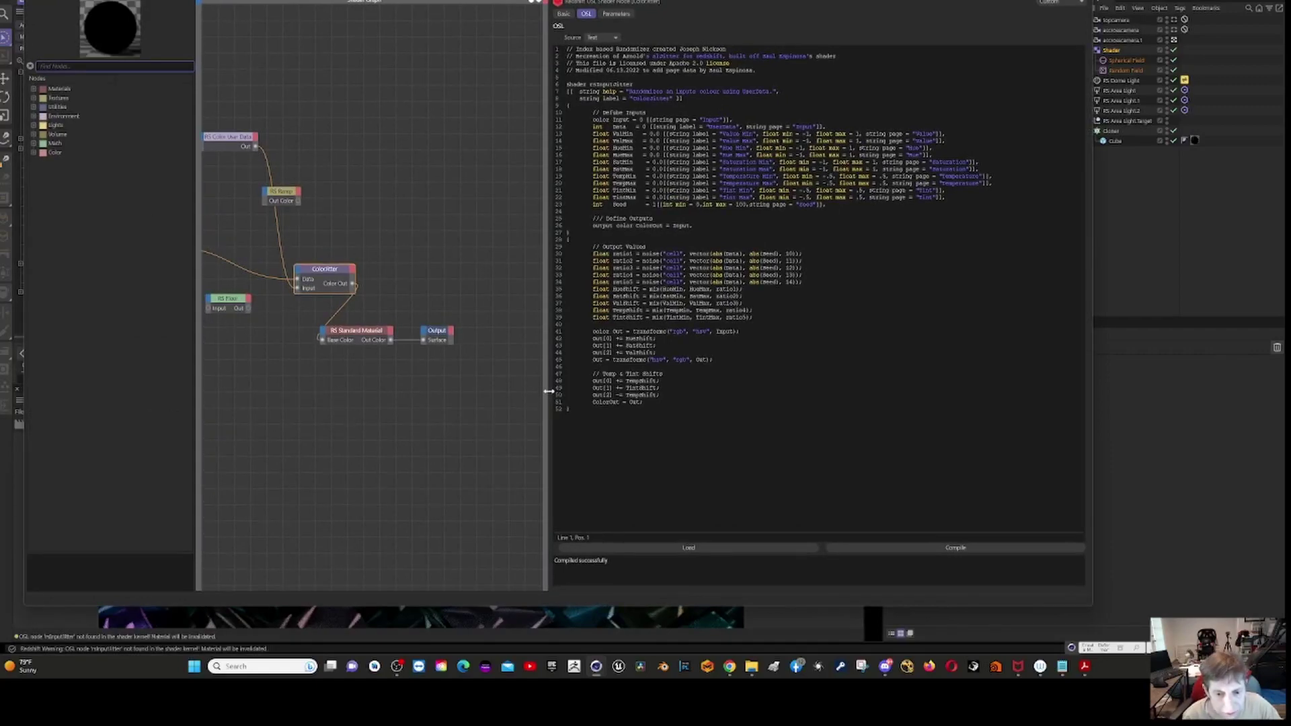
drag(551, 391, 813, 391)
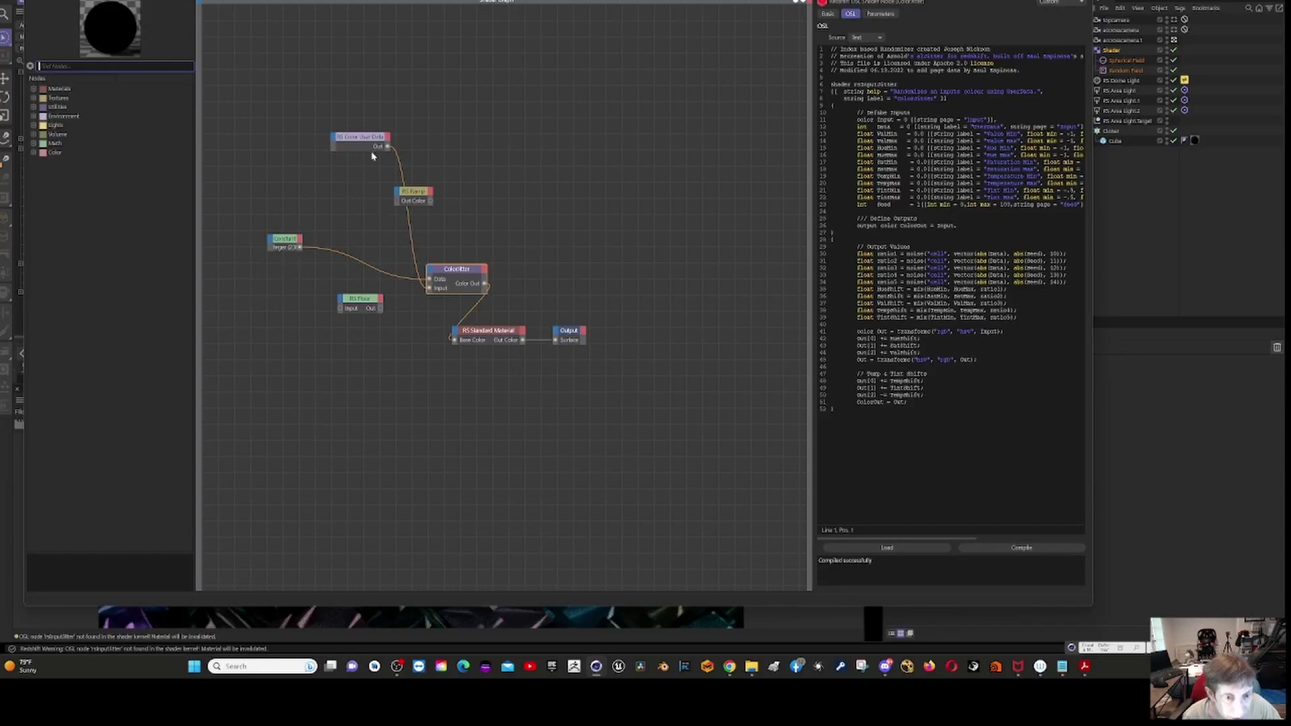
drag(371, 132, 300, 159)
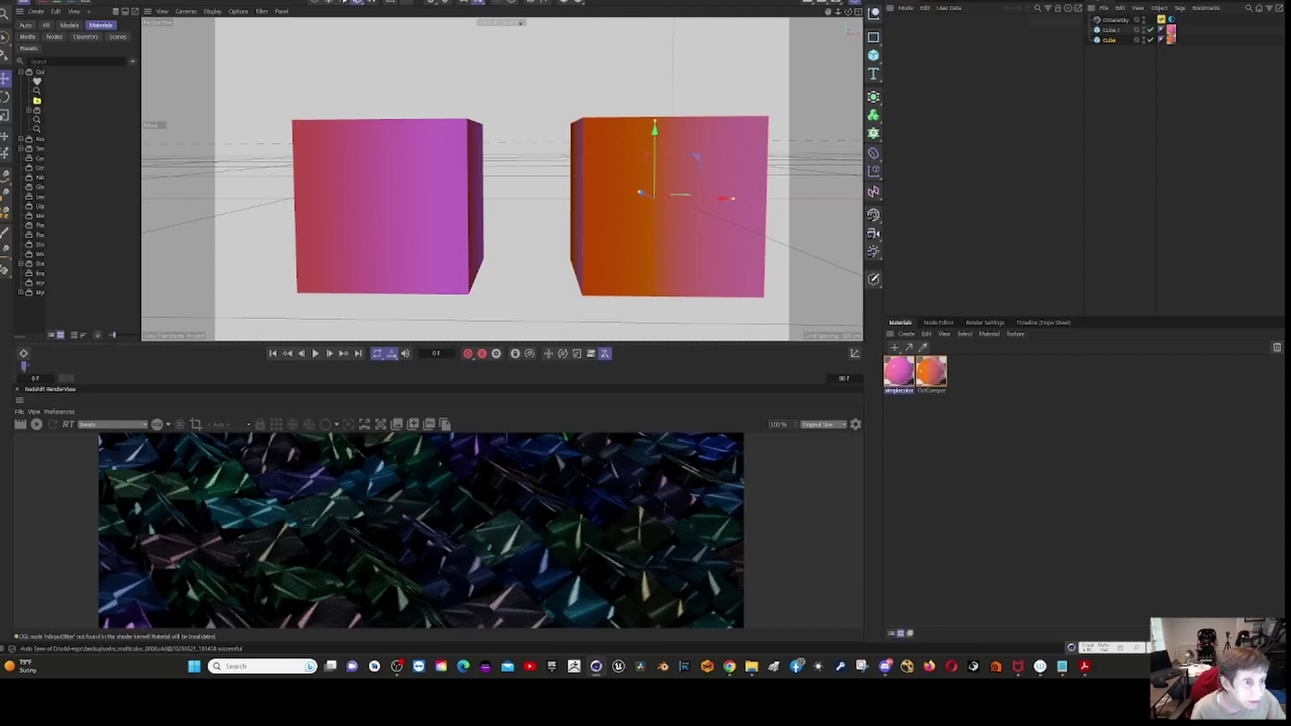
Review the project's file commands and the Octane Live Viewer's export formats, including the standalone scene and package options, without exporting.
click(11, 3)
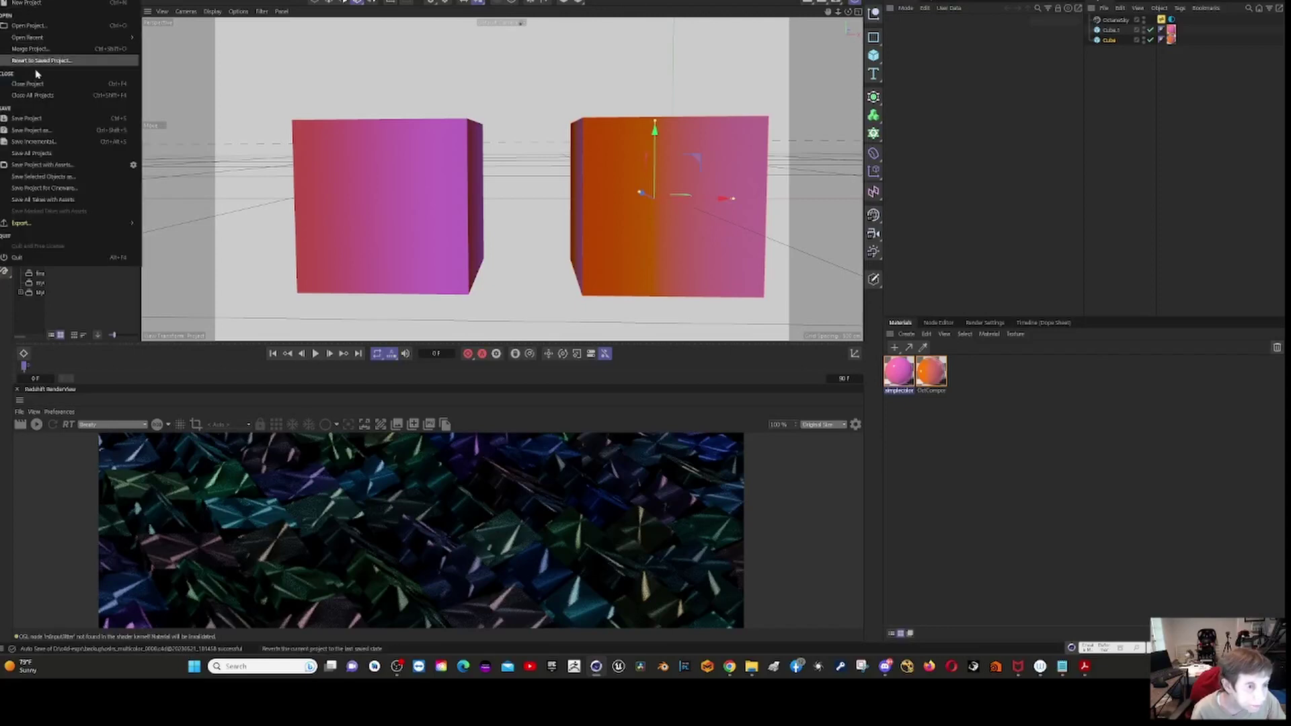
mouse_move(60, 227)
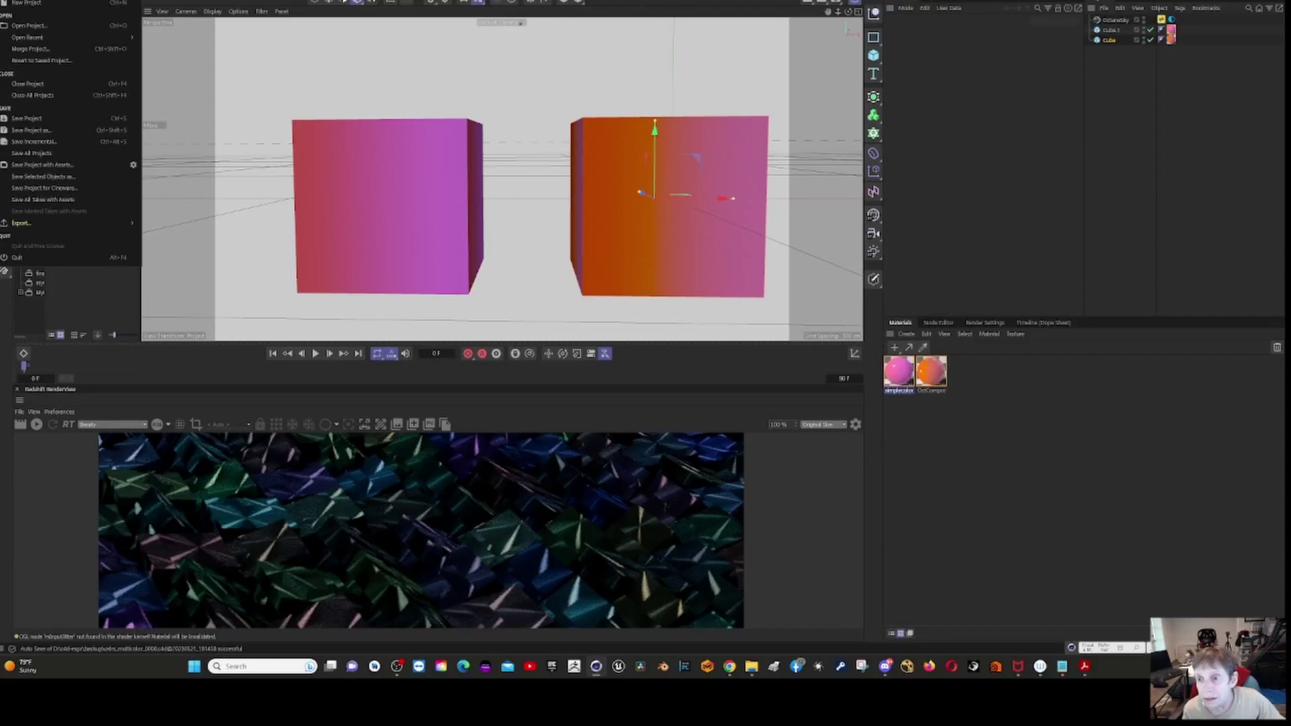
key(Escape)
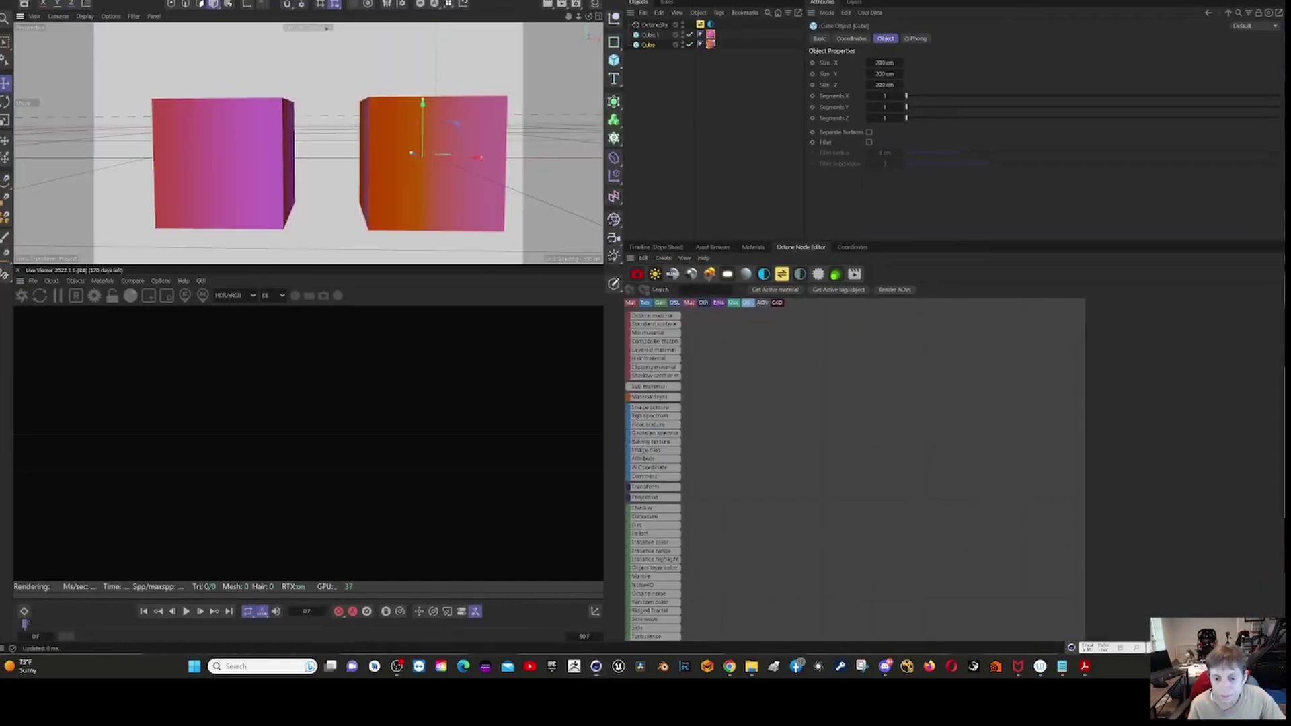
click(34, 282)
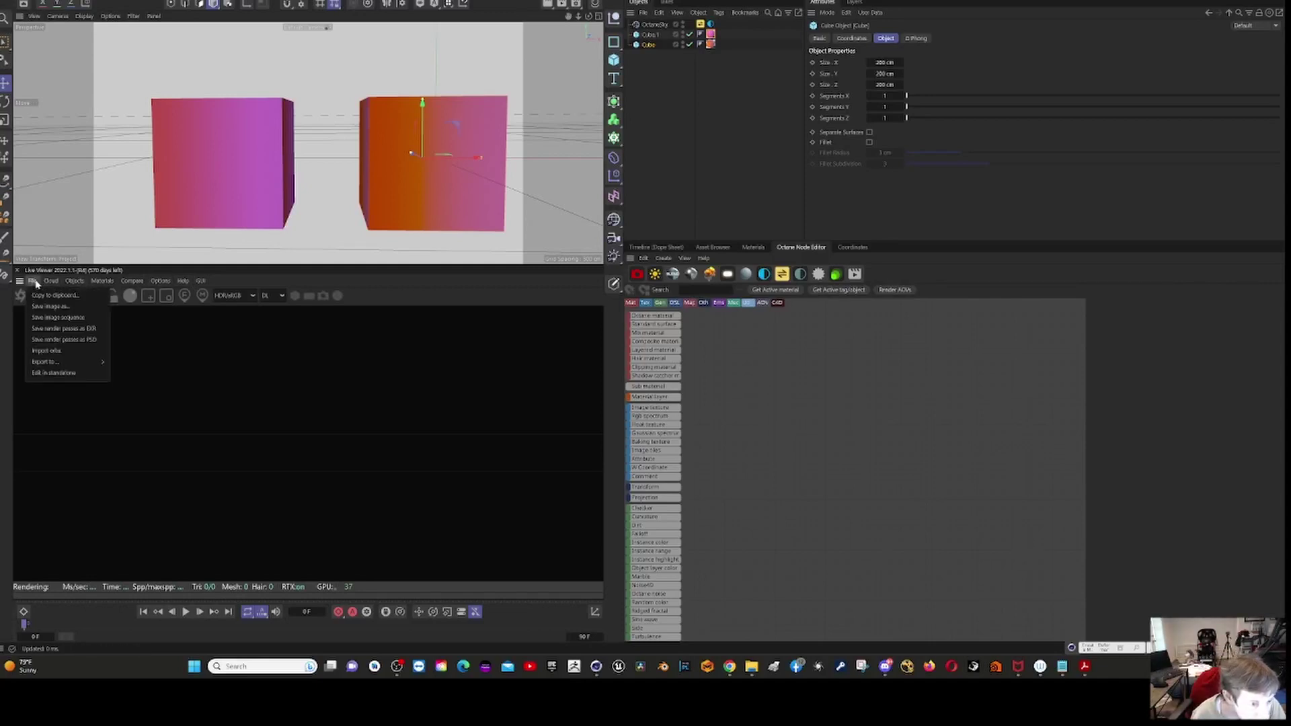
mouse_move(59, 364)
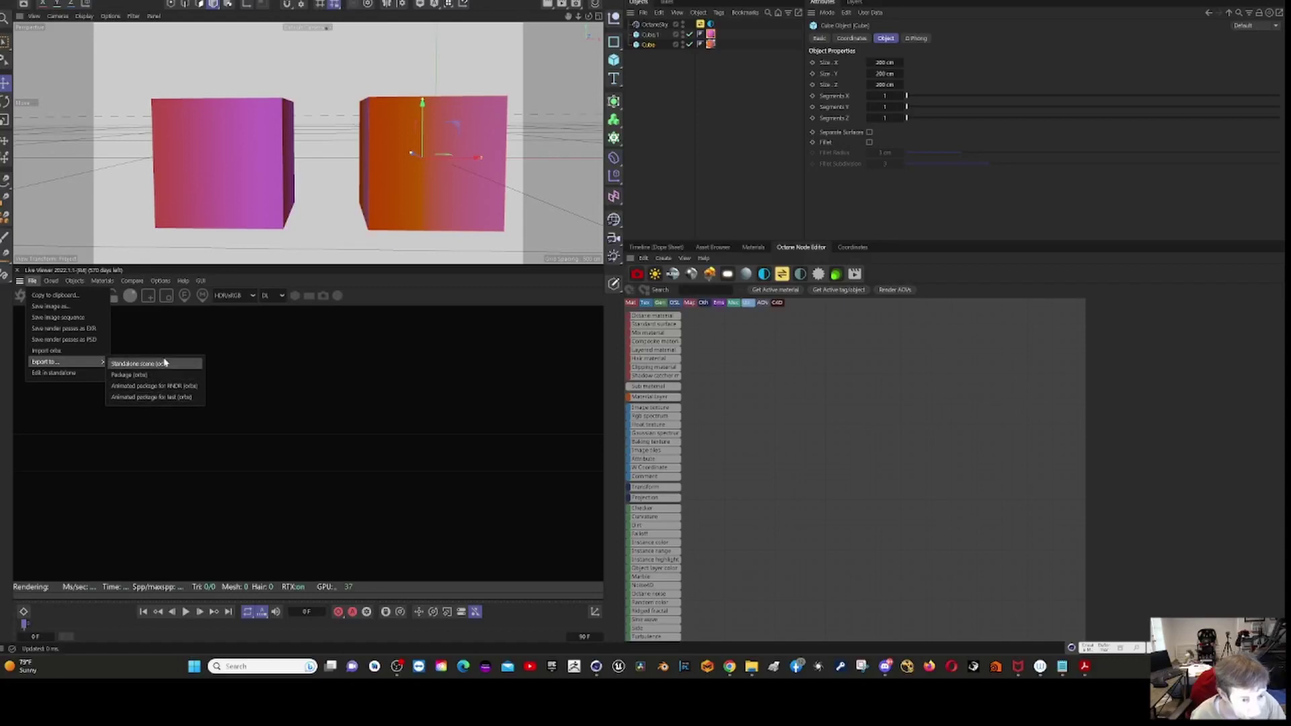
click(406, 410)
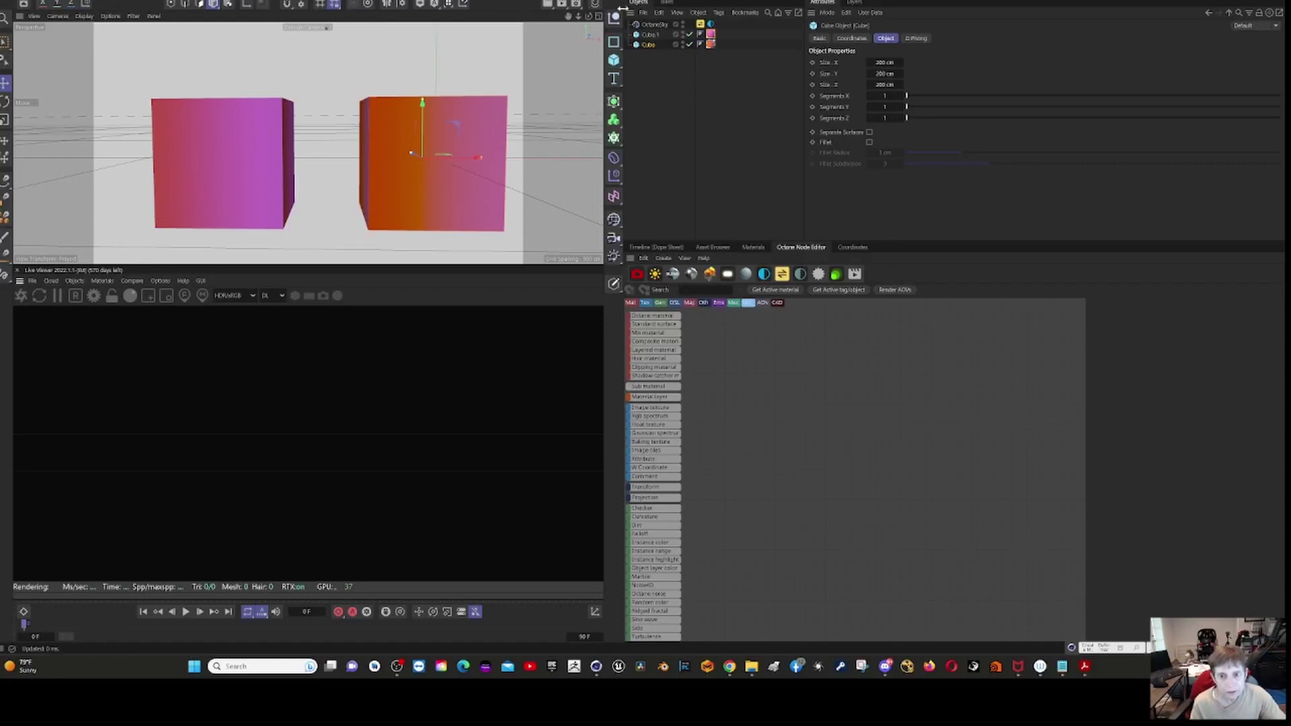
Open the OctComposite1.1 material in the Octane Node Editor and view the script of the OSL texture feeding the bump and normal inputs.
click(595, 6)
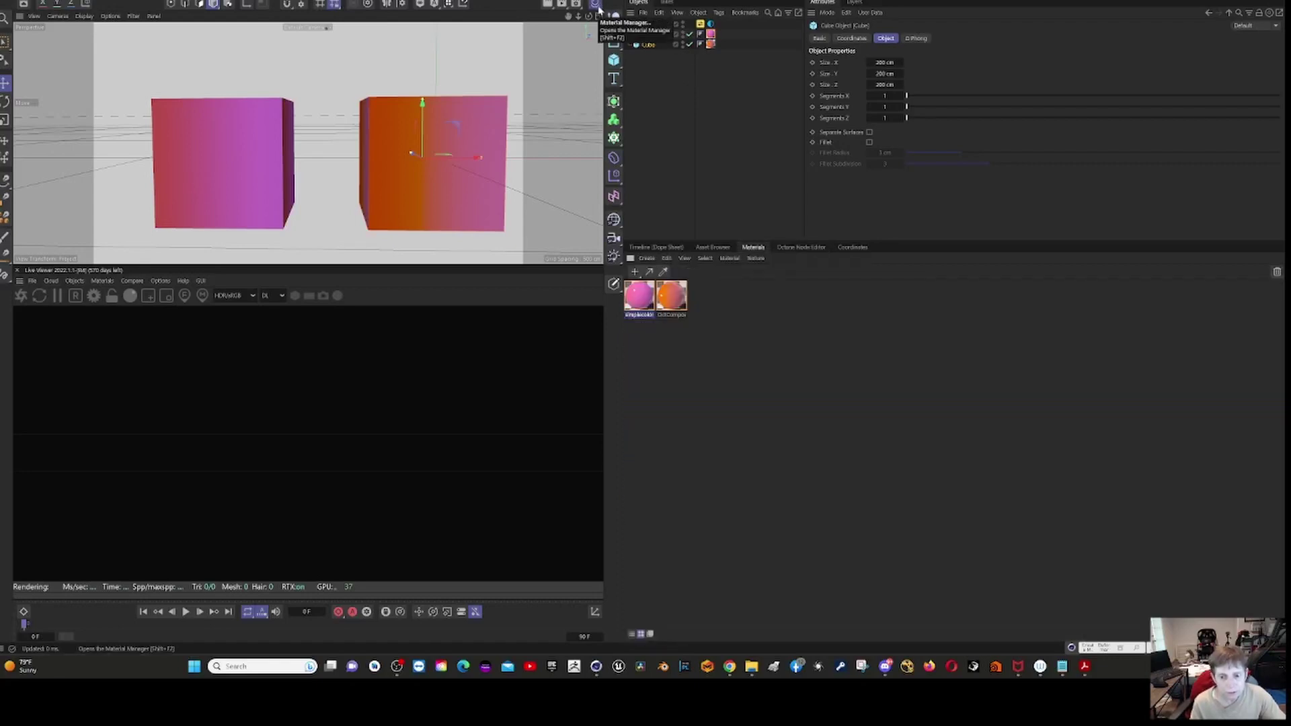
double_click(672, 299)
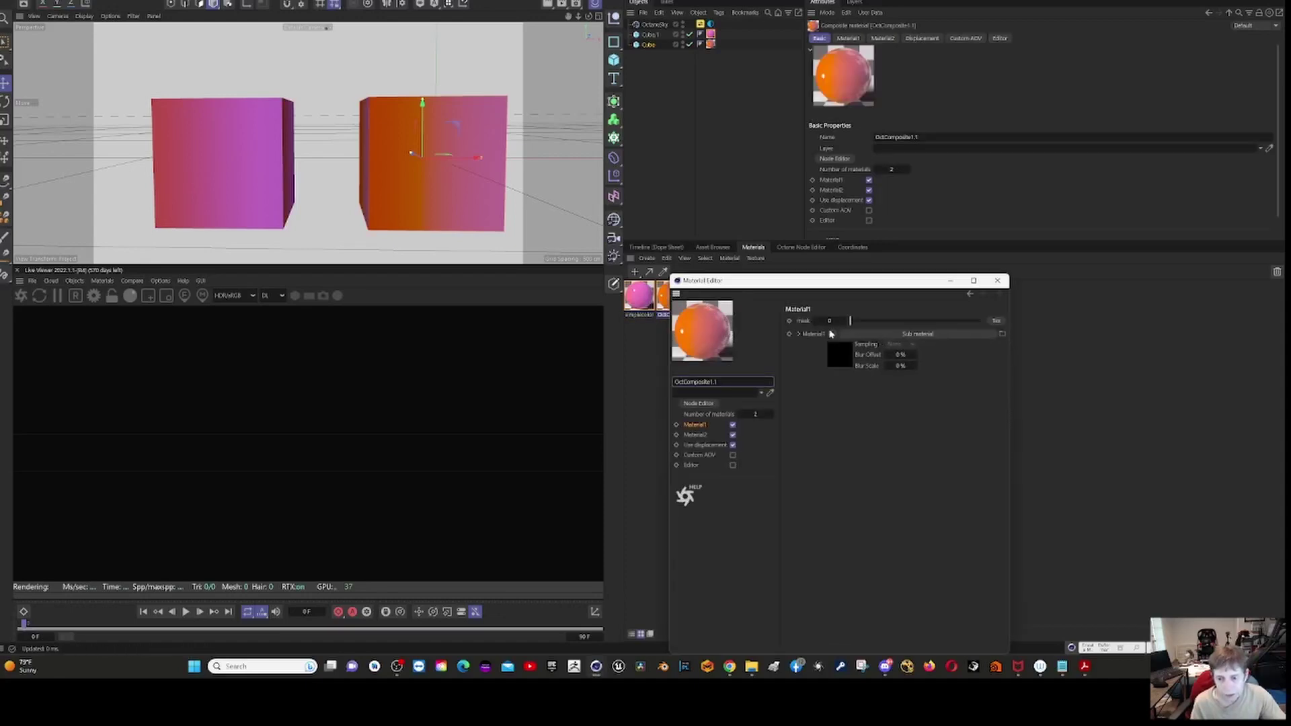
click(702, 403)
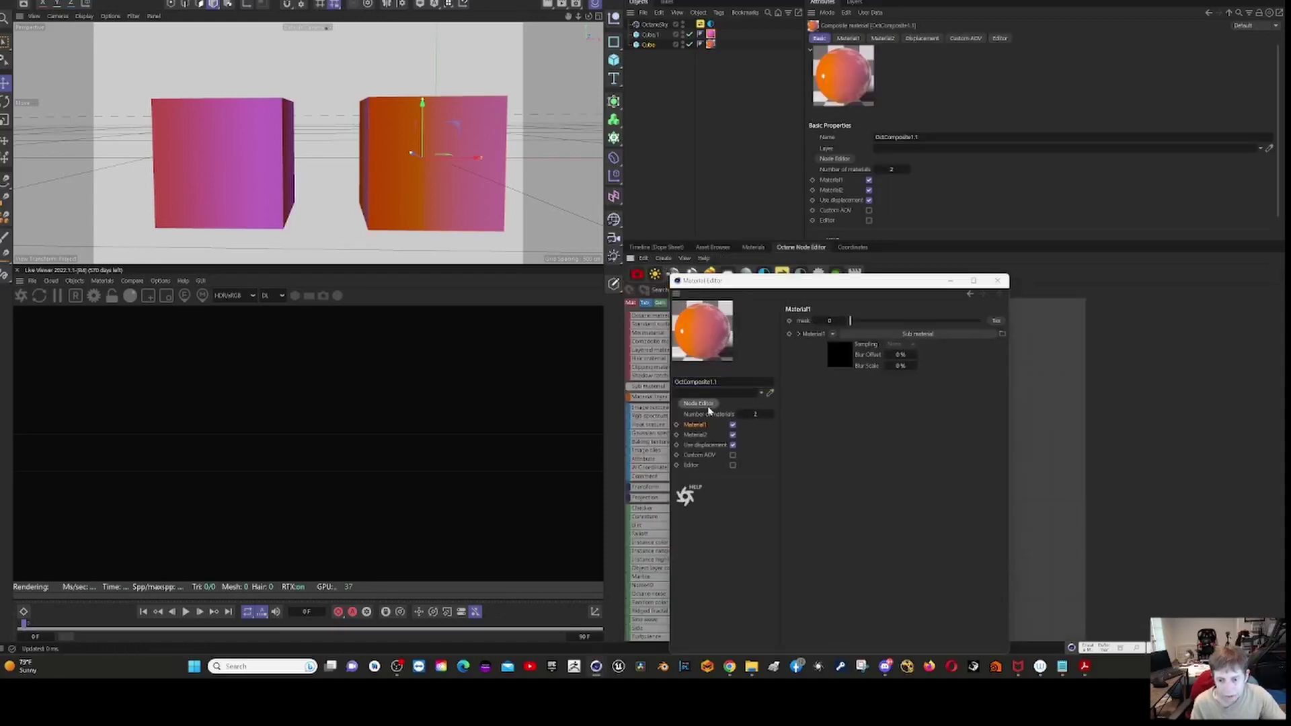
click(998, 281)
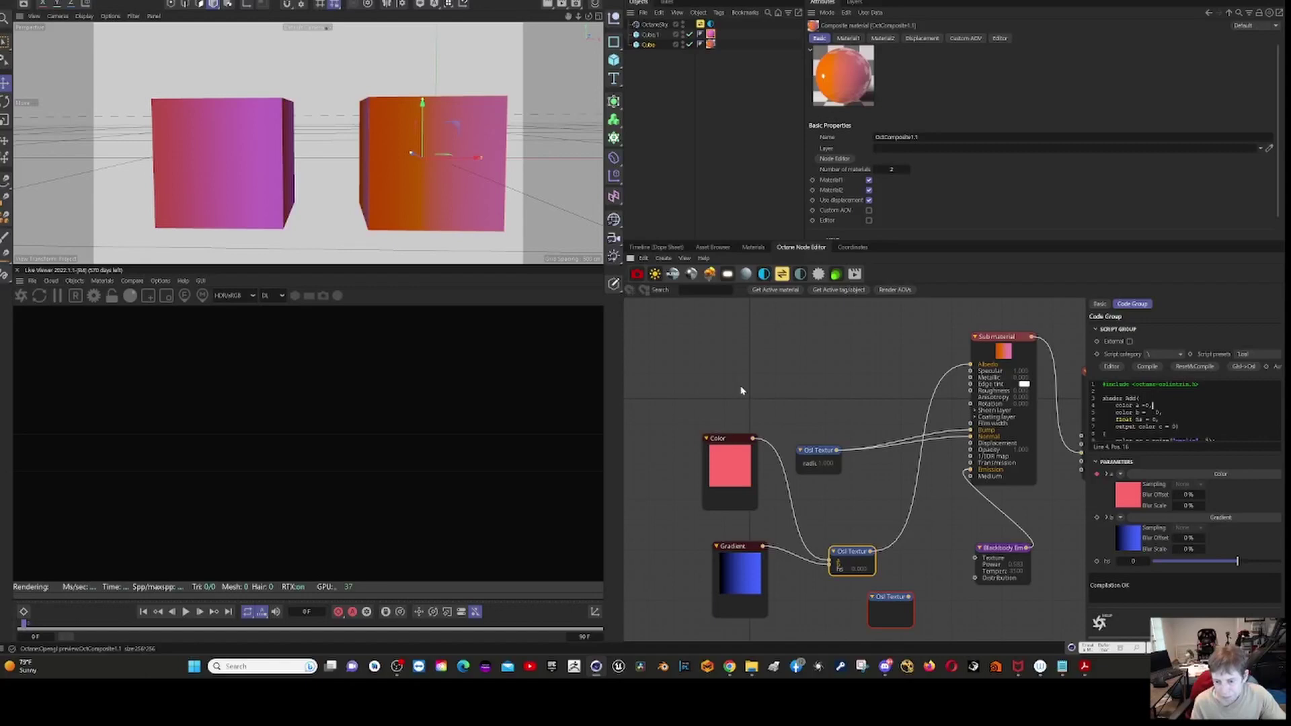
click(817, 454)
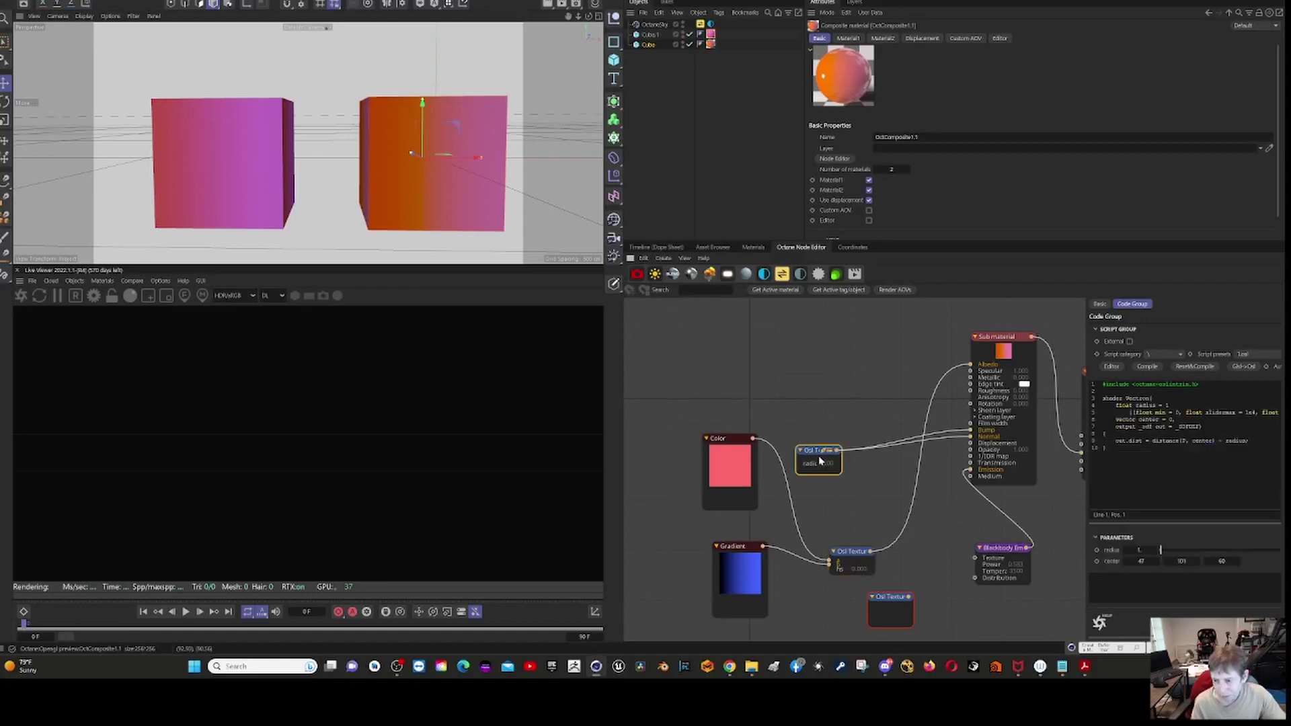